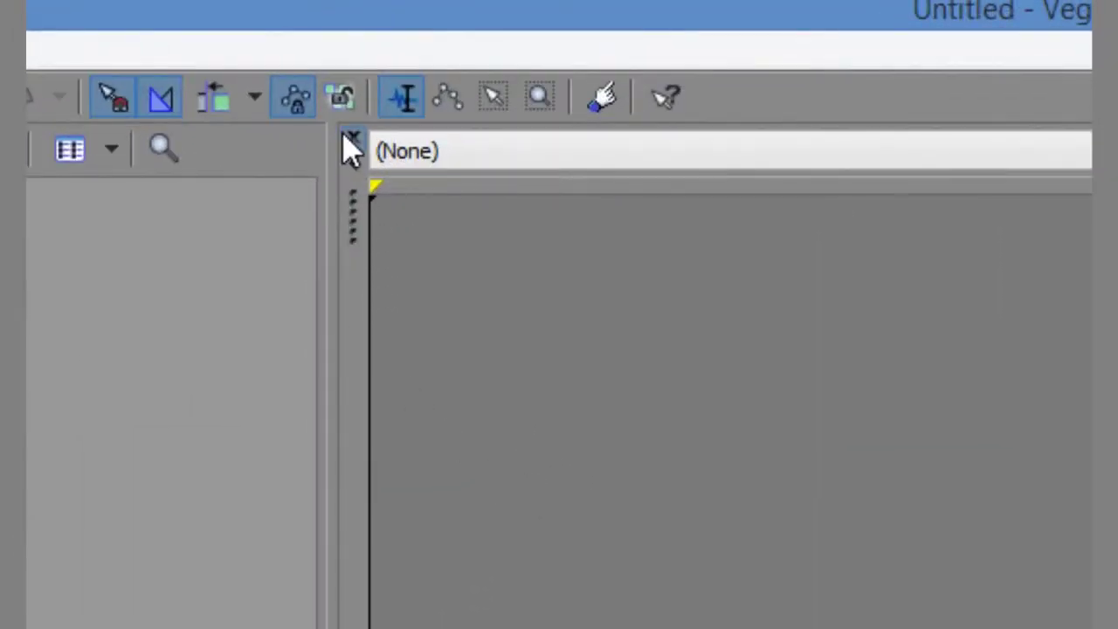
# - Close the empty docked Trimmer pane to free up the editing workspace
pyautogui.click(354, 139)
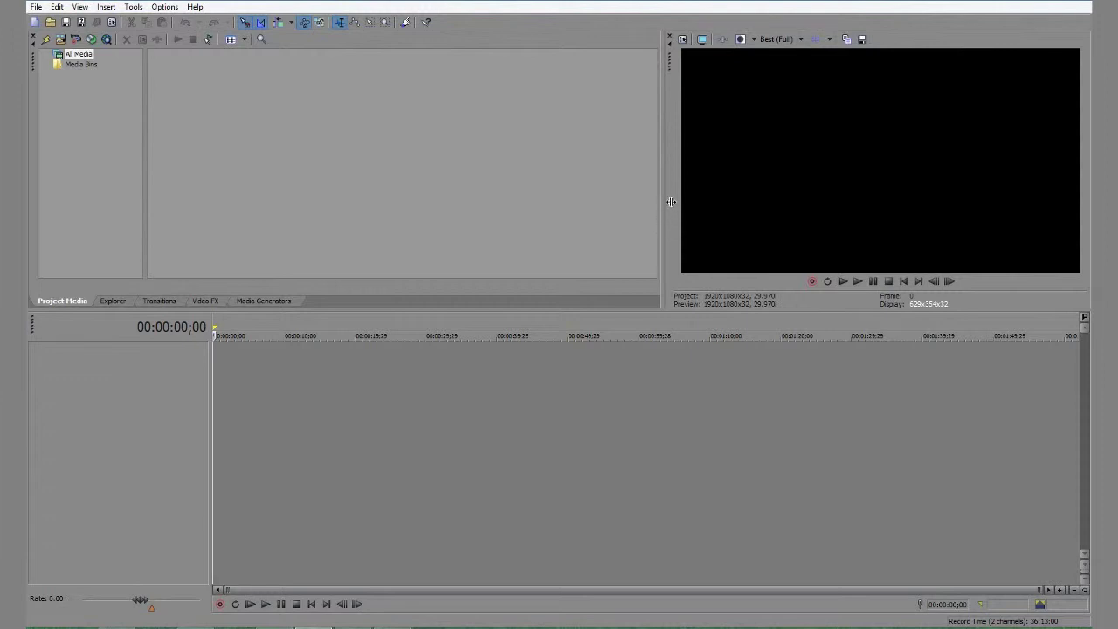
# - Enlarge the video preview and media panes and widen the Explorer file list
pyautogui.moveTo(670, 204); pyautogui.dragTo(674, 235)
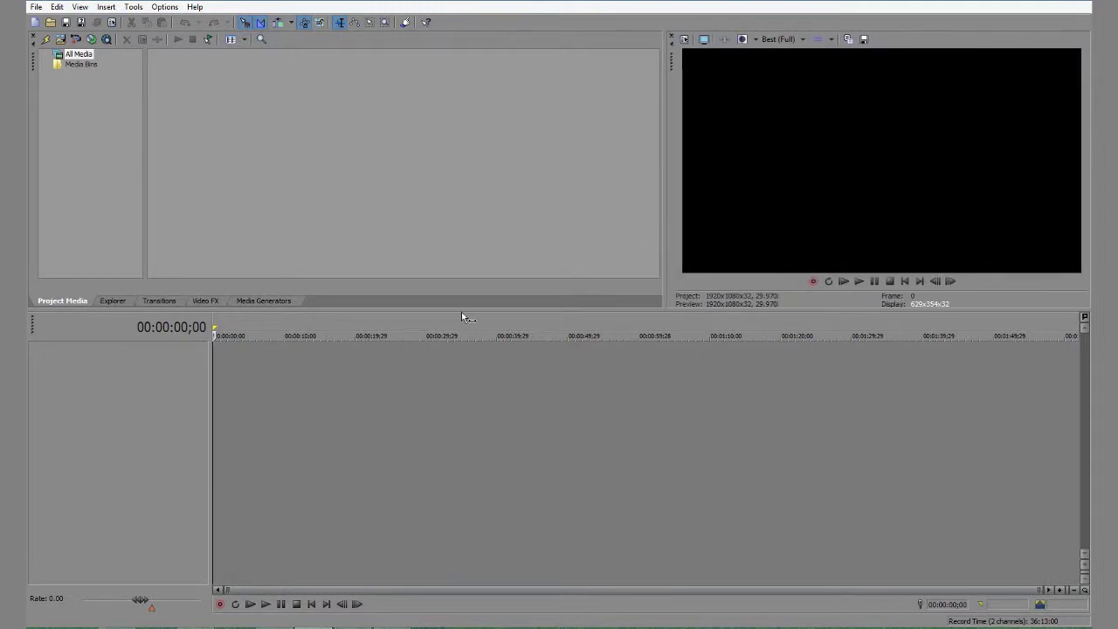
pyautogui.moveTo(464, 311); pyautogui.dragTo(498, 347)
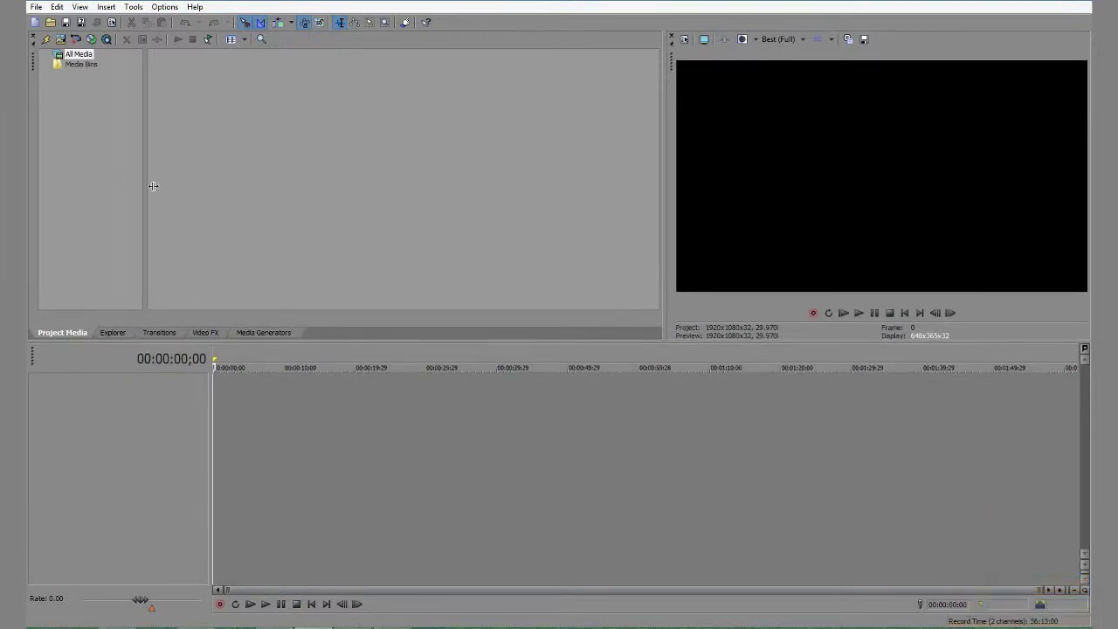
pyautogui.click(120, 333)
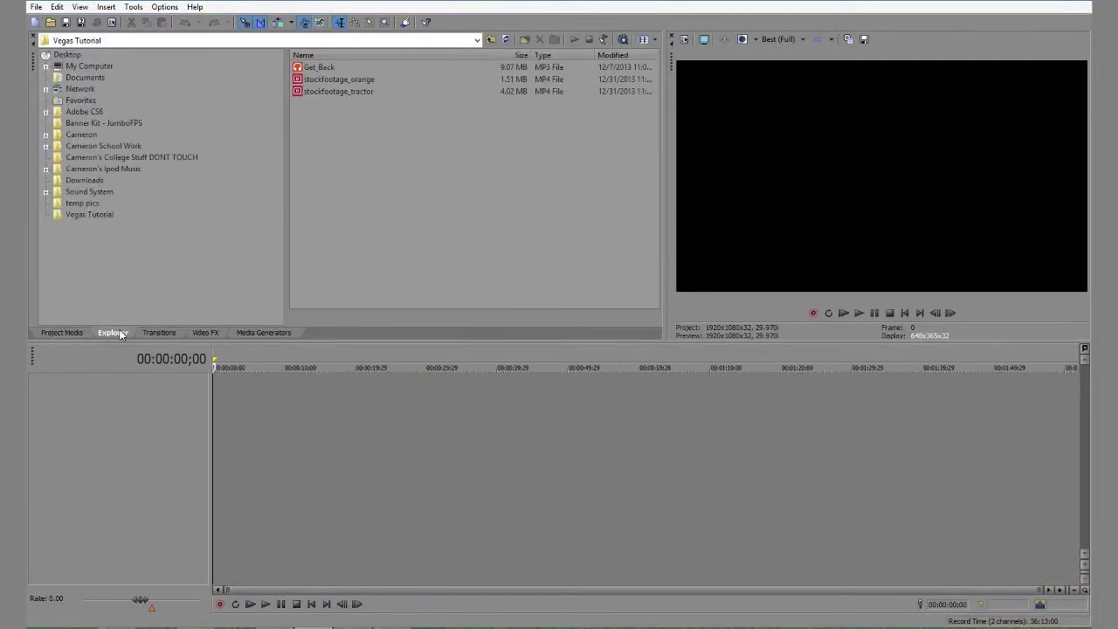
pyautogui.moveTo(297, 195); pyautogui.dragTo(241, 194)
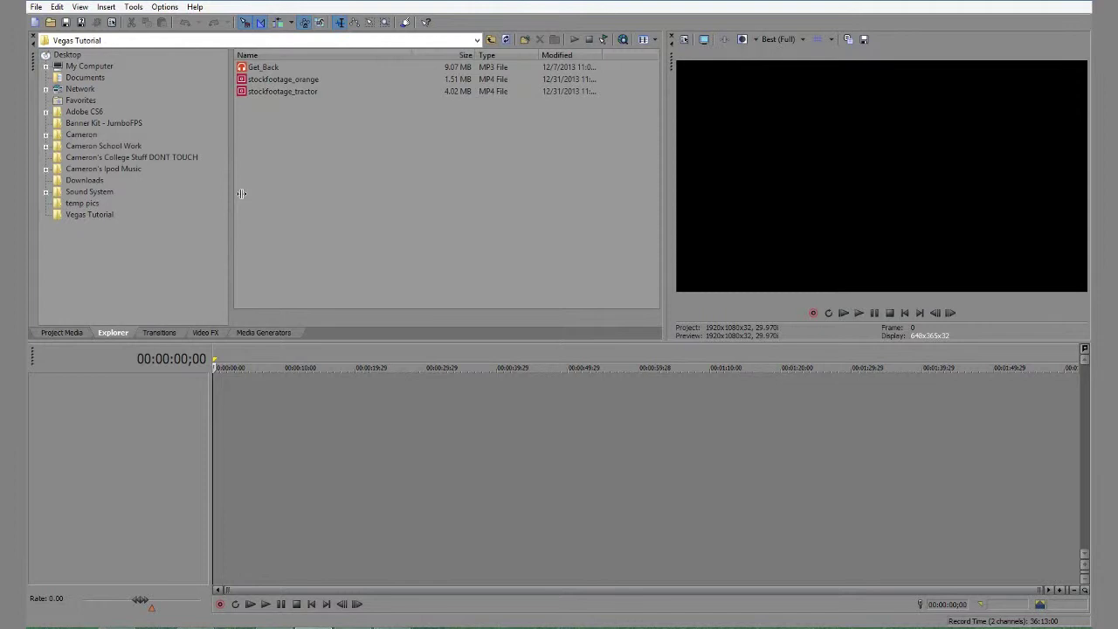
# - Apply a saved window layout and show the Vegas Tutorial folder files
pyautogui.click(36, 7)
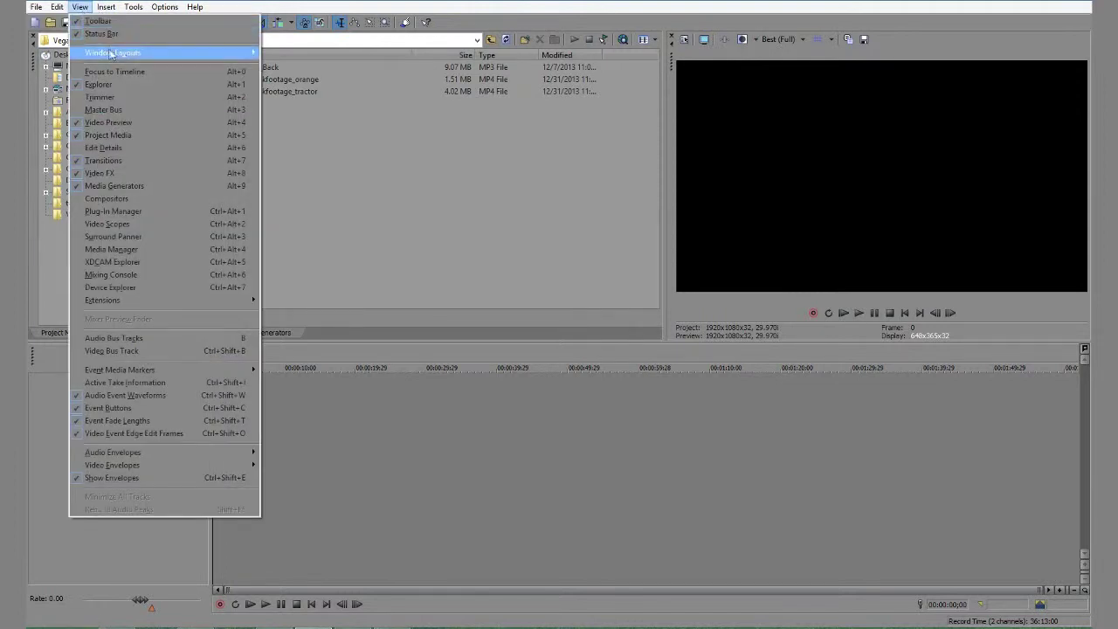
pyautogui.moveTo(136, 52)
pyautogui.click(323, 155)
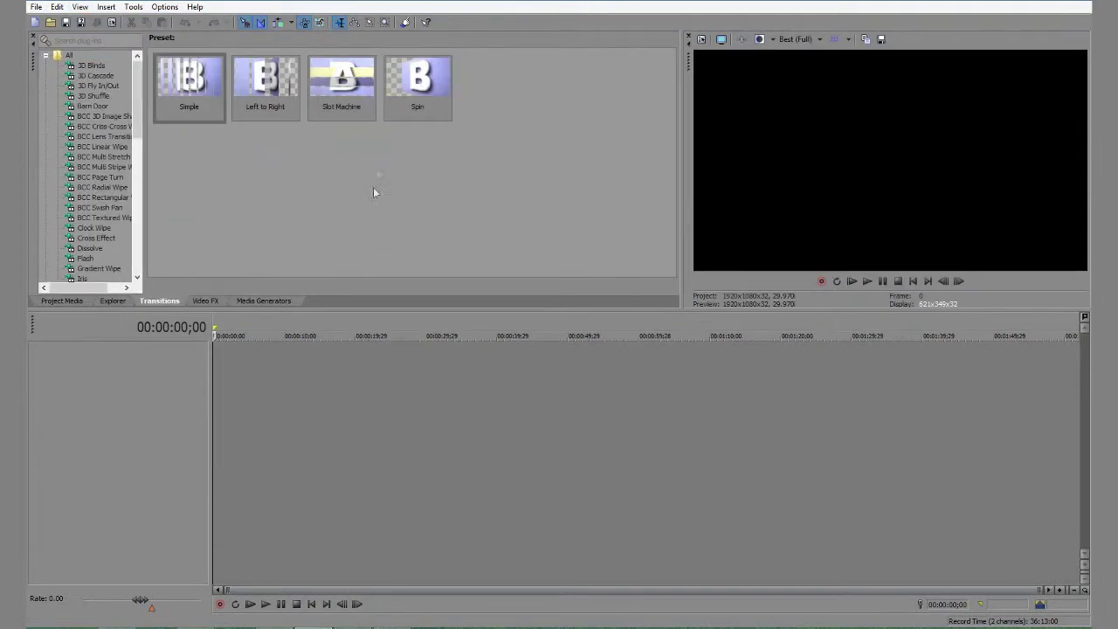
pyautogui.click(114, 303)
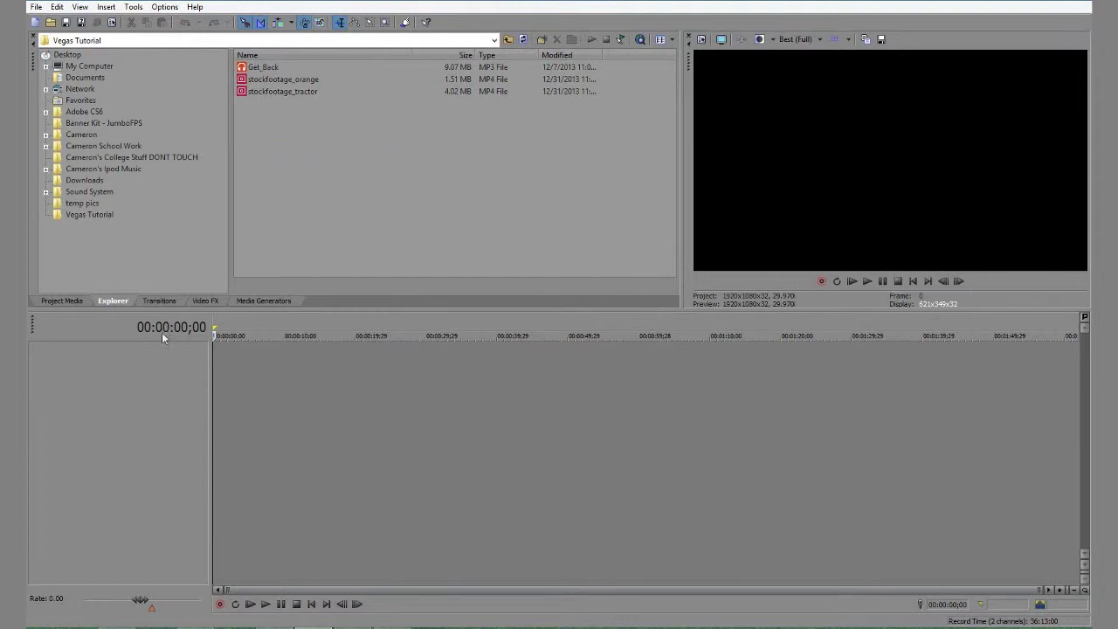
# - Switch between Project Media bins and the Vegas Tutorial folder in Explorer
pyautogui.click(68, 300)
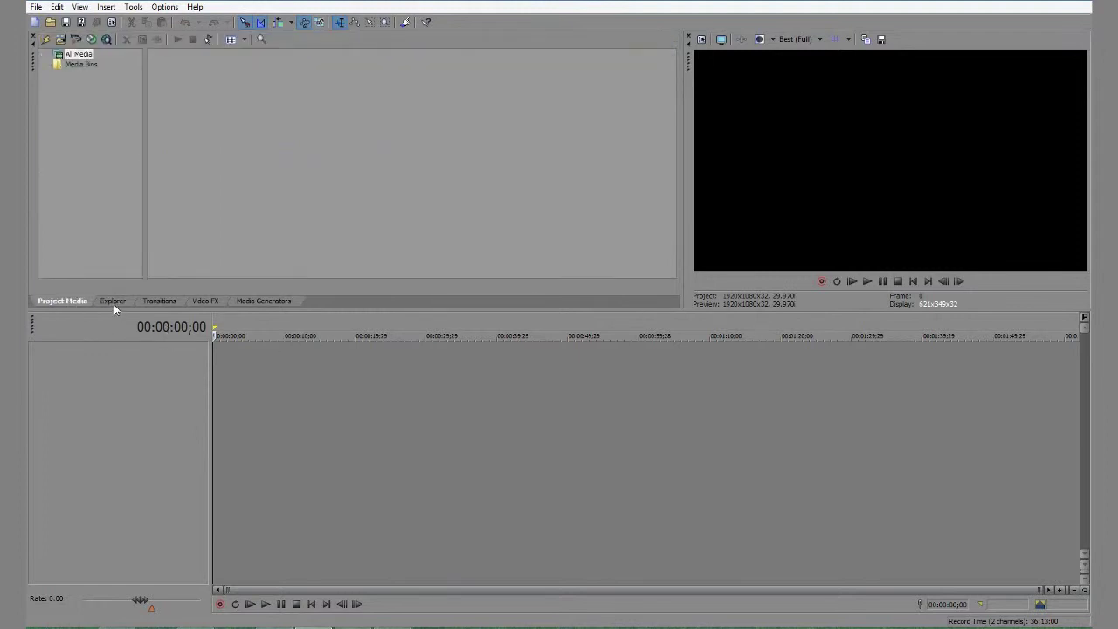
pyautogui.click(114, 301)
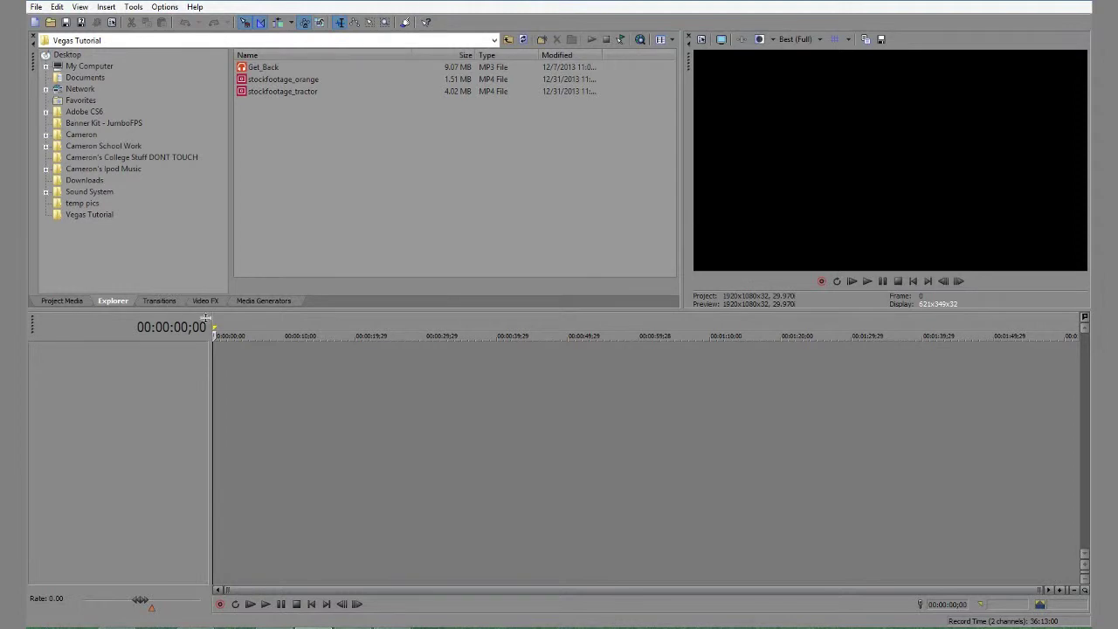
pyautogui.click(70, 302)
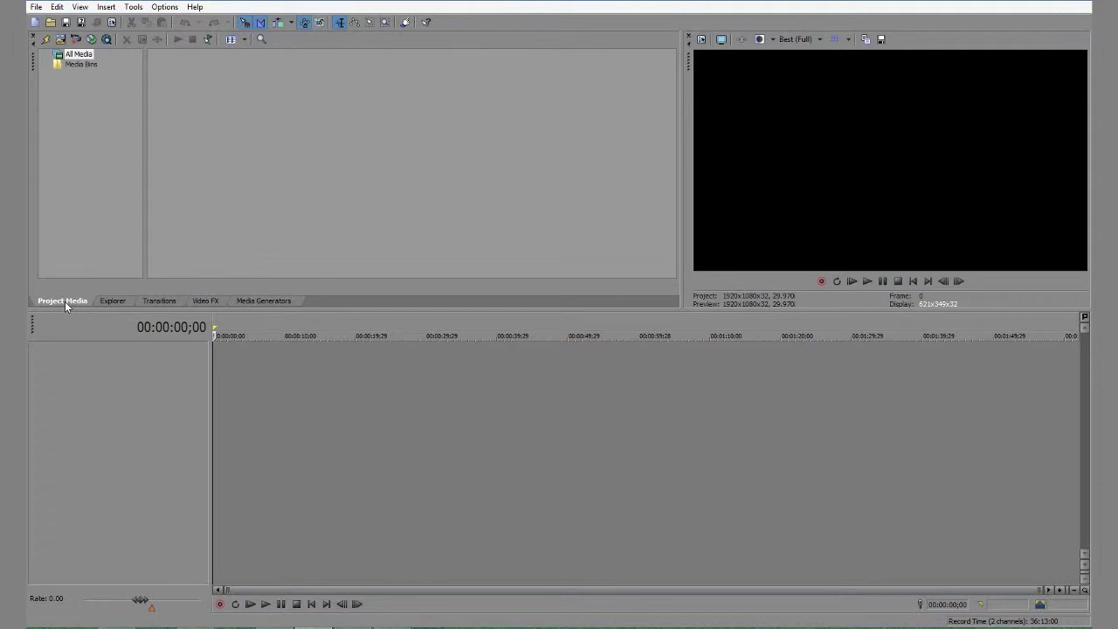
pyautogui.click(110, 299)
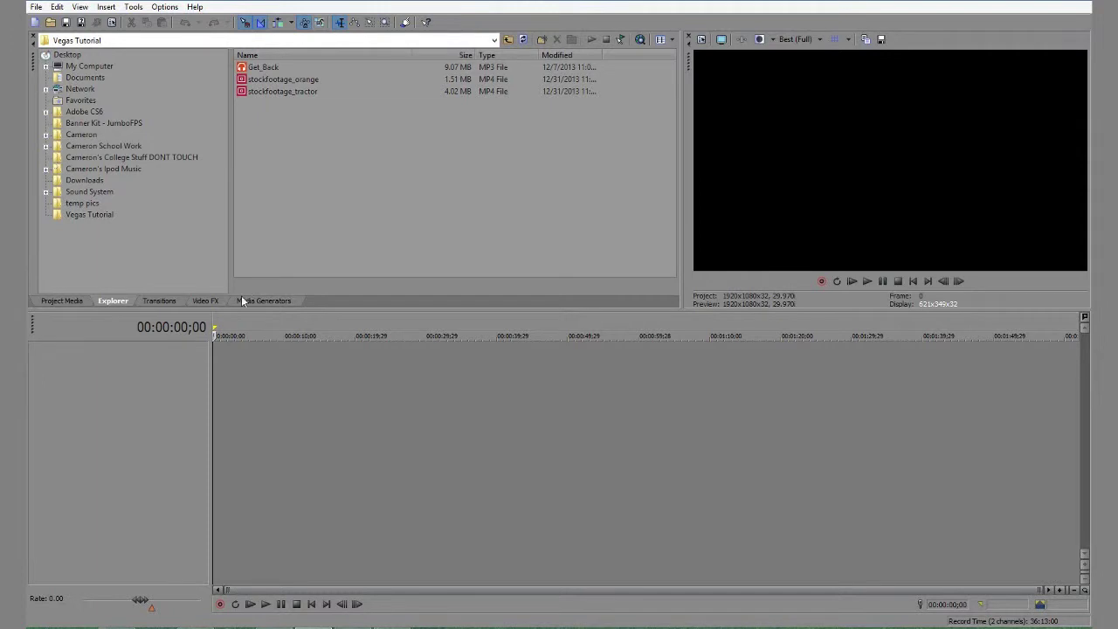
# - Browse the Transitions and Video FX lists, ending on the Media Generators list
pyautogui.click(162, 301)
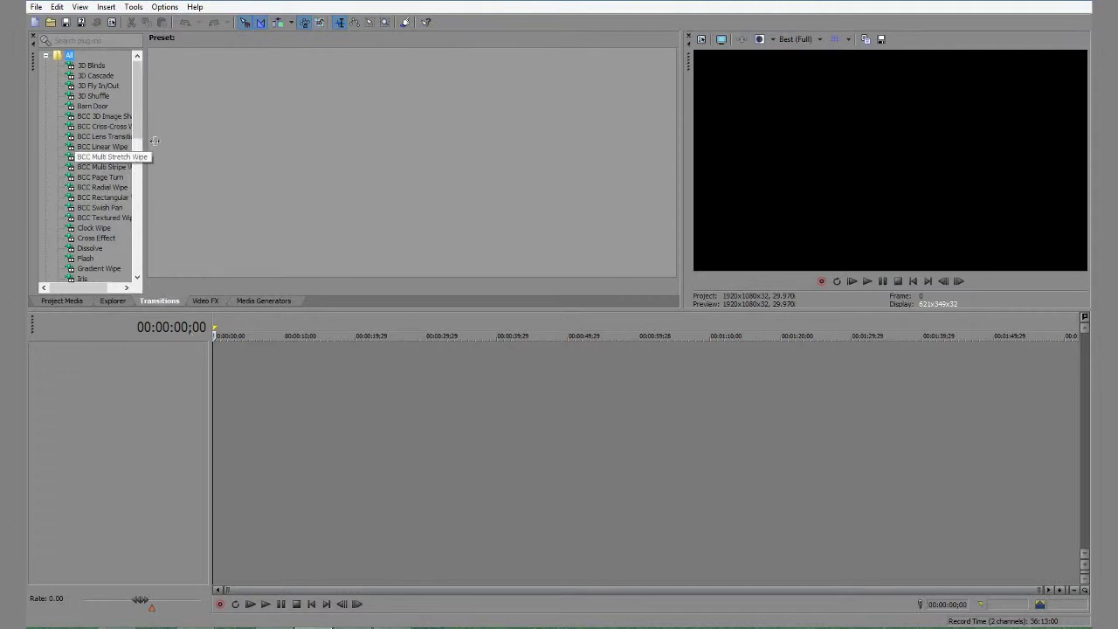
pyautogui.moveTo(137, 116)
pyautogui.mouseDown()
pyautogui.moveTo(138, 201)
pyautogui.moveTo(140, 110)
pyautogui.mouseUp()
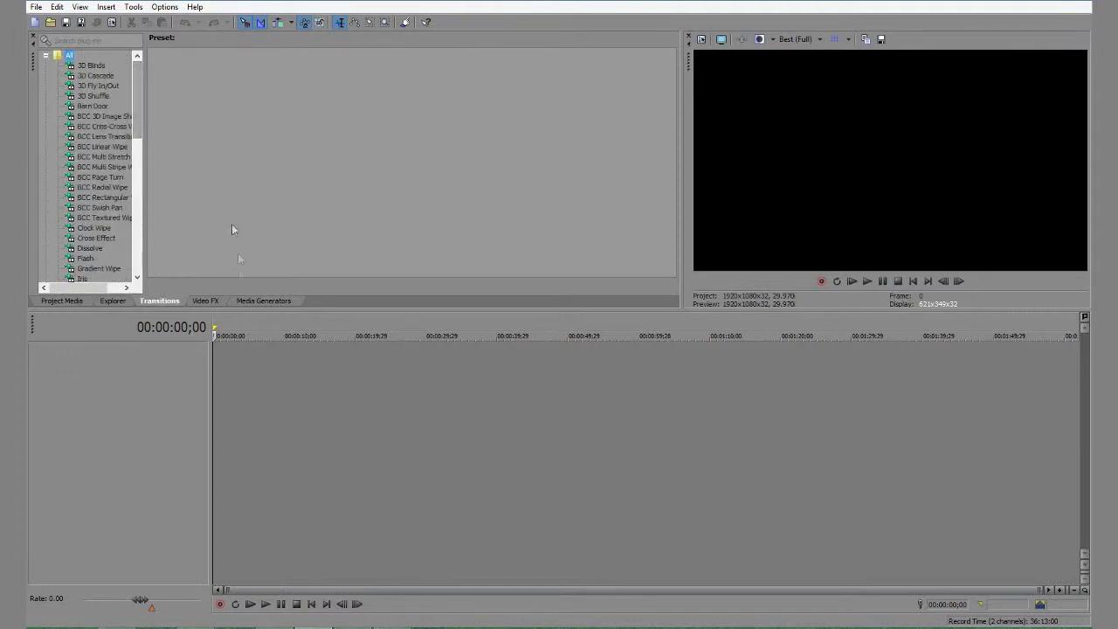
pyautogui.click(206, 300)
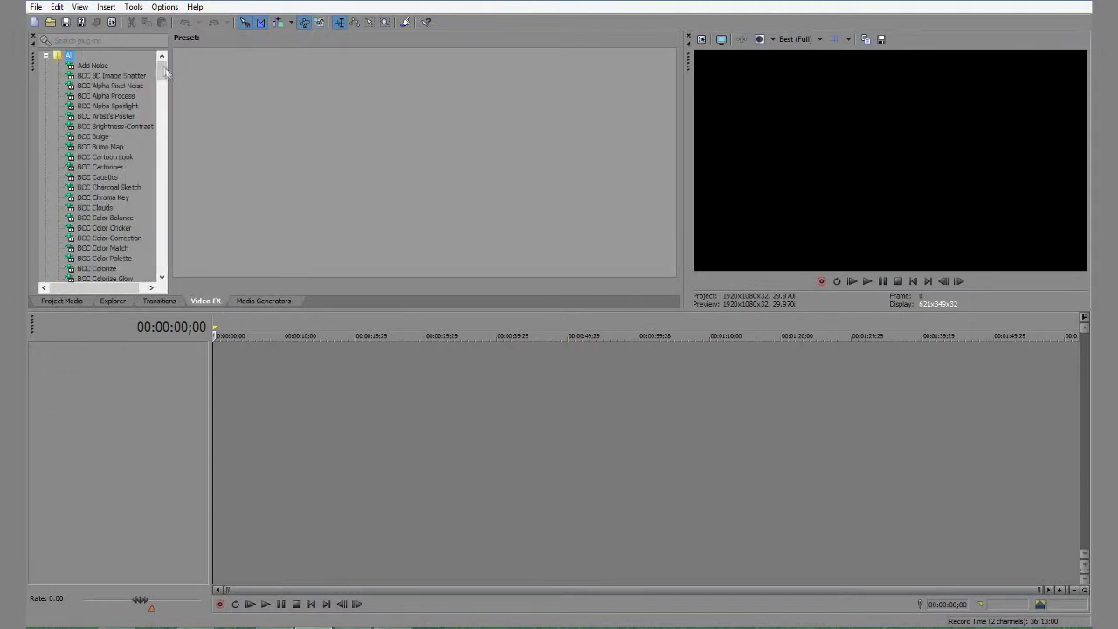
pyautogui.moveTo(166, 74); pyautogui.dragTo(209, 147)
pyautogui.click(276, 301)
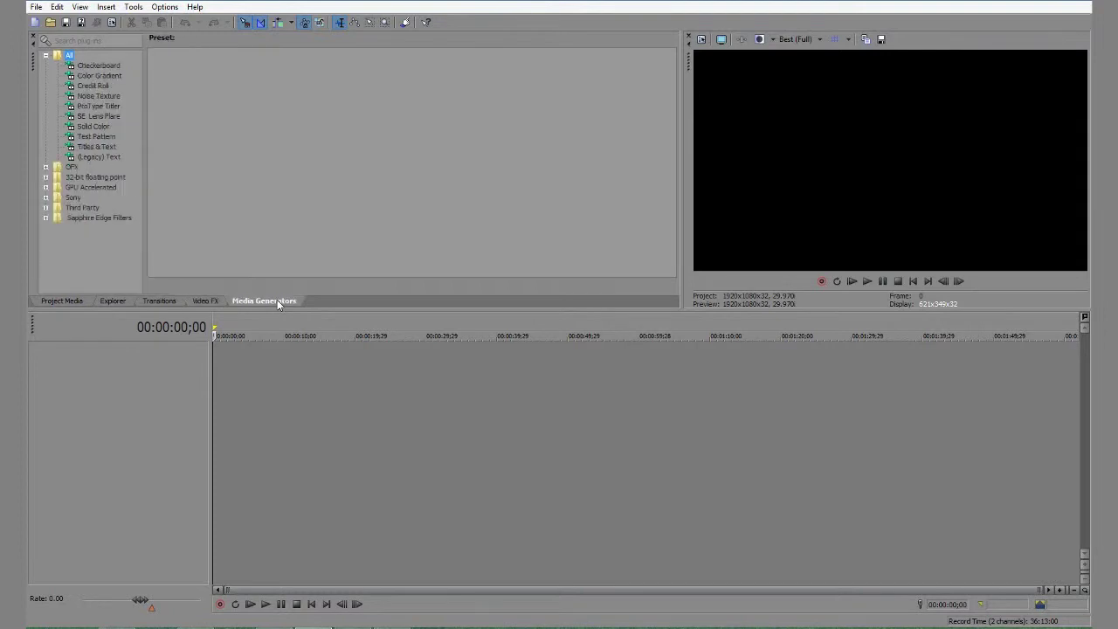
# - Preview the Checkerboard, Color Gradient, Credit Roll and Noise Texture generator presets
pyautogui.click(92, 67)
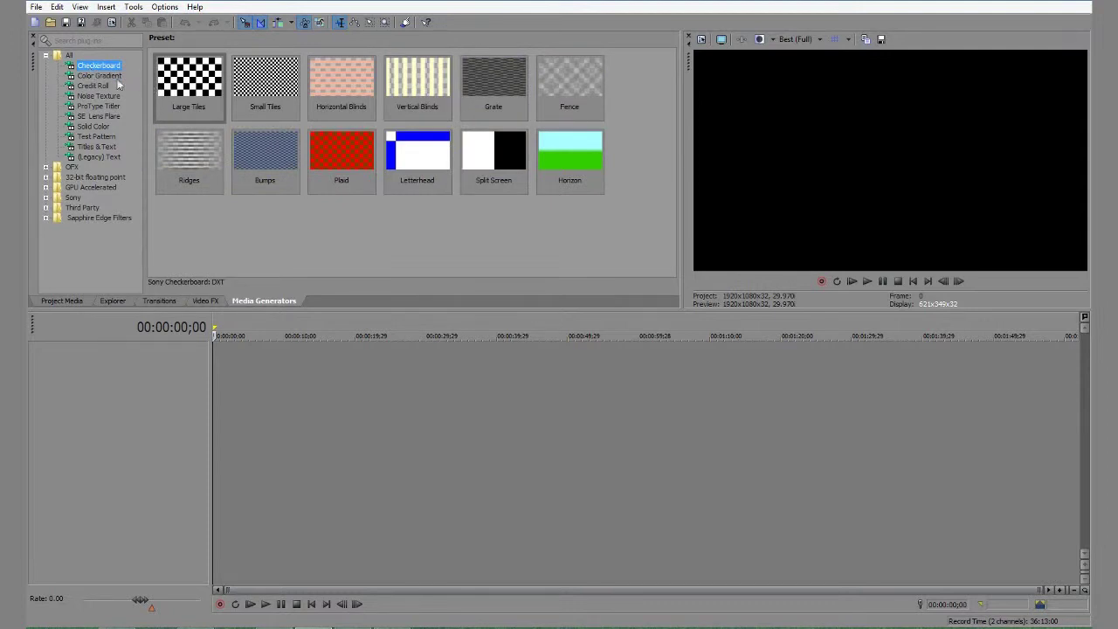
pyautogui.click(116, 77)
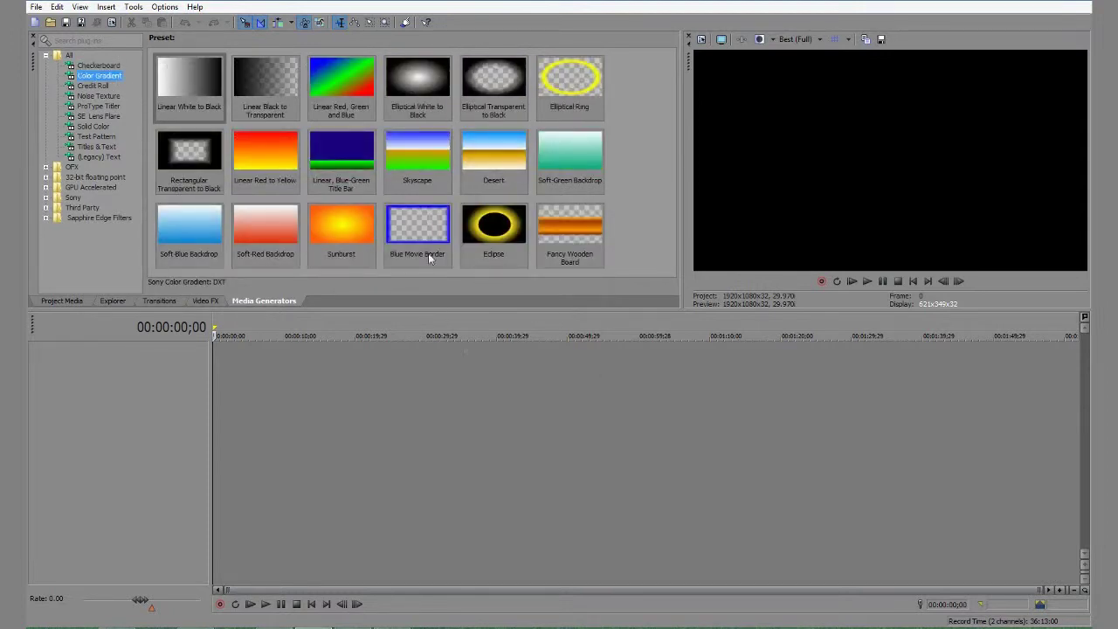
pyautogui.click(95, 85)
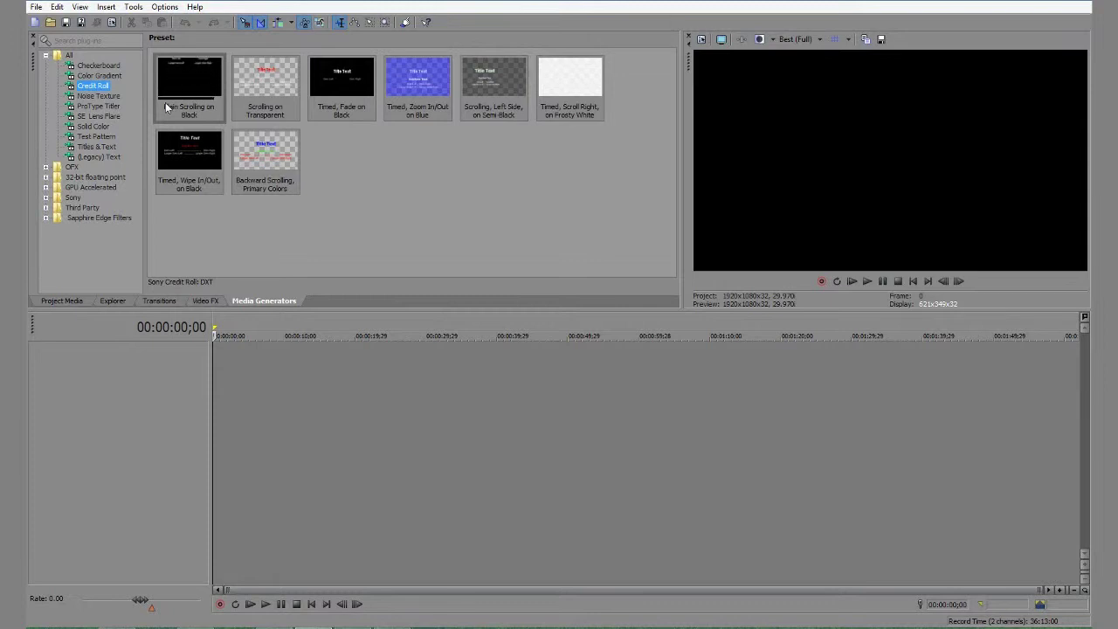
pyautogui.click(99, 96)
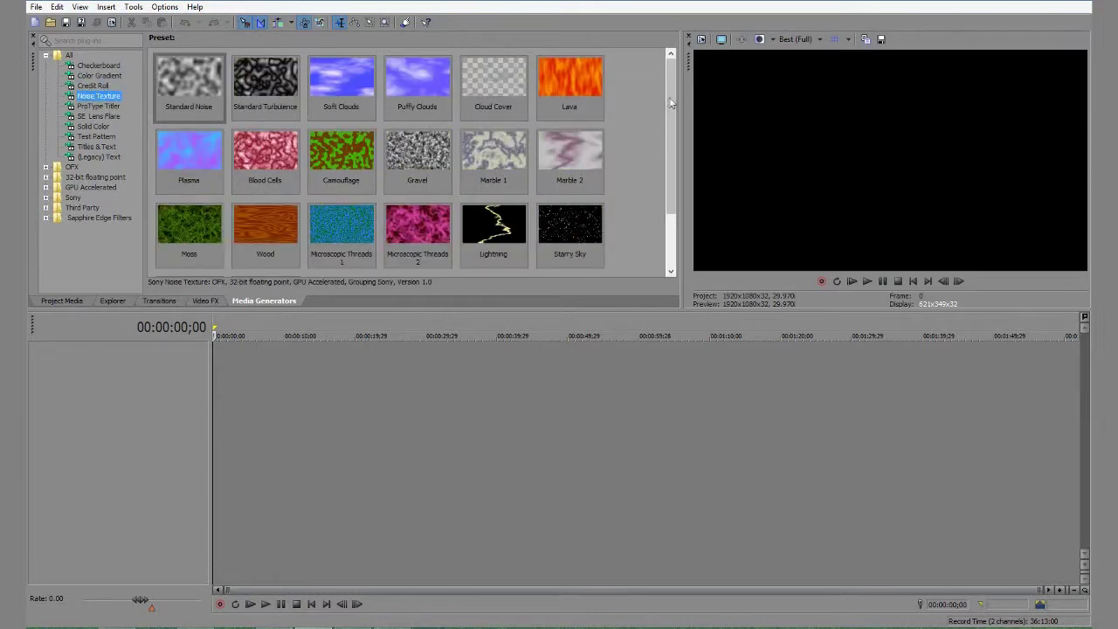
pyautogui.moveTo(671, 102); pyautogui.dragTo(671, 154)
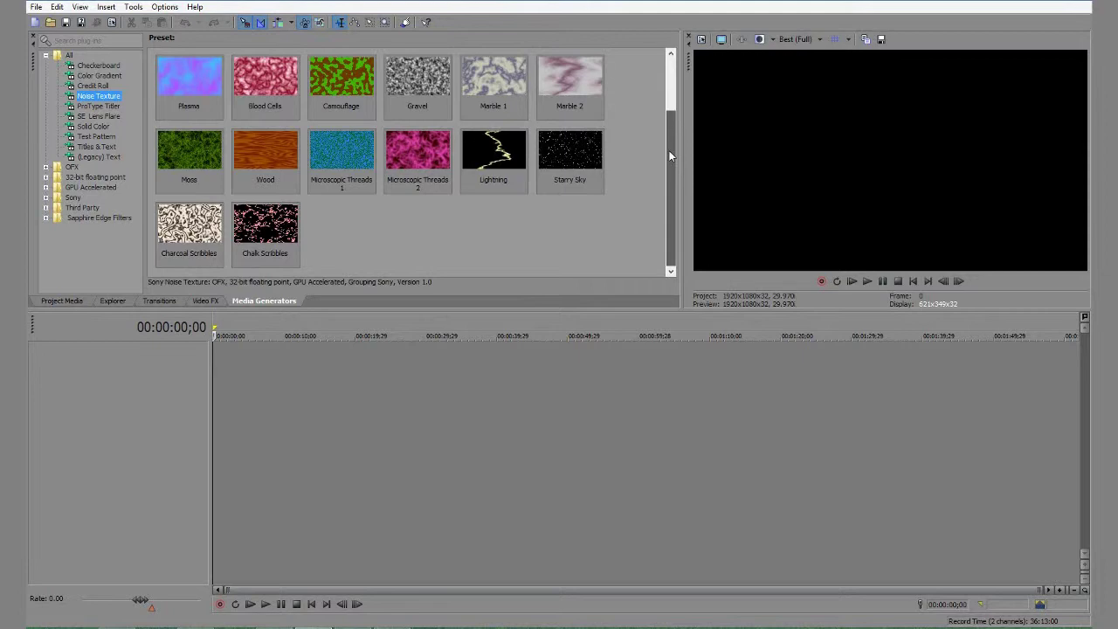
pyautogui.moveTo(669, 150); pyautogui.dragTo(672, 74)
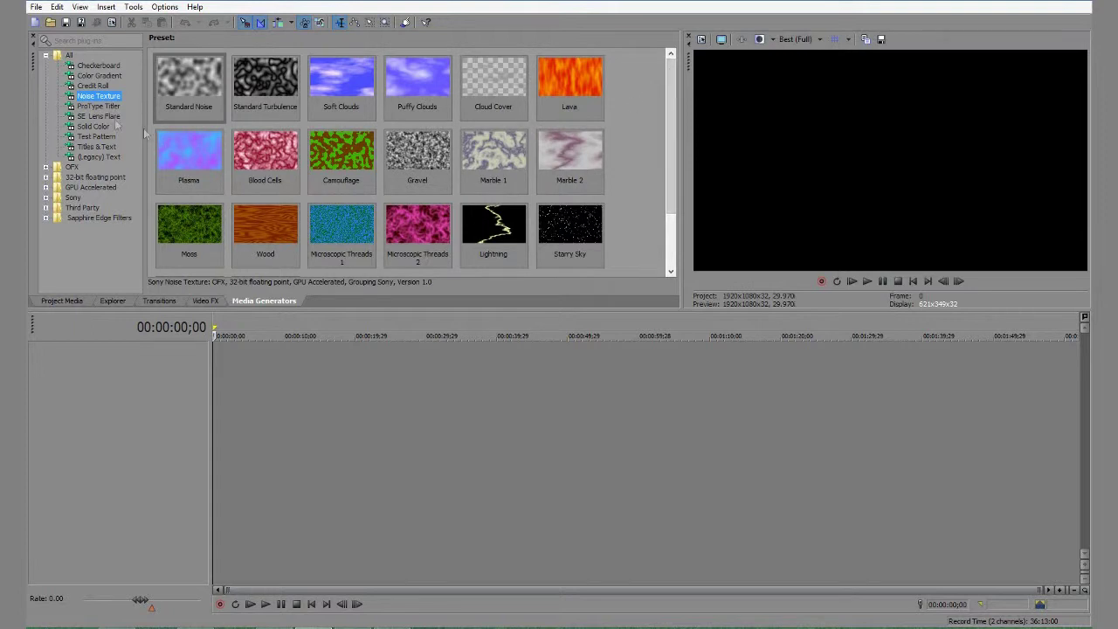
# - Preview ProType Titler through (Legacy) Text presets, then return to the Explorer files
pyautogui.click(102, 107)
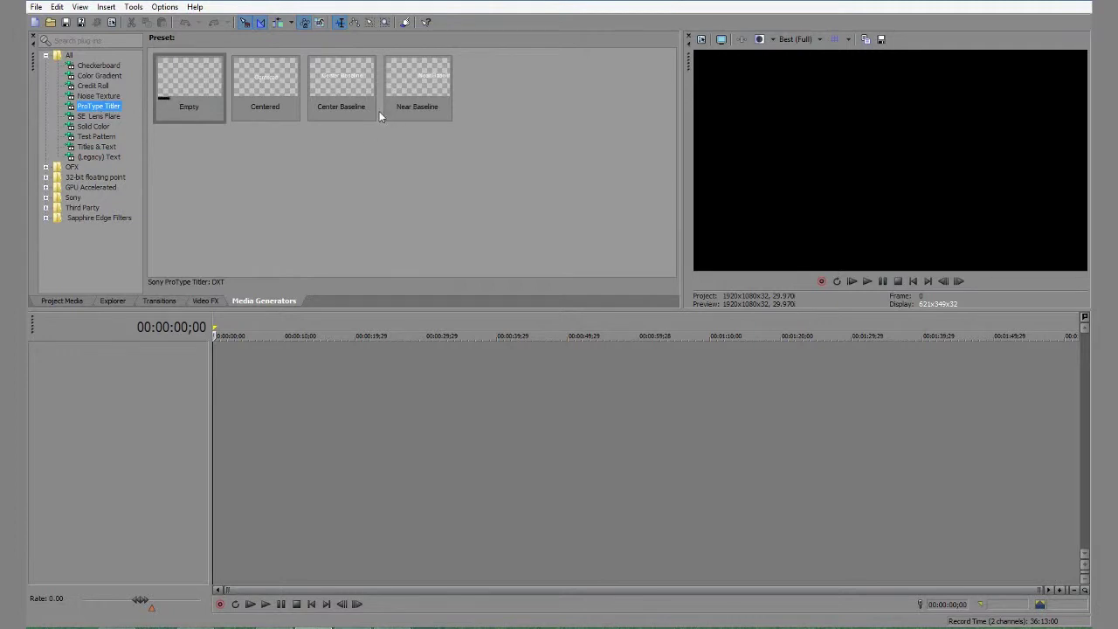
pyautogui.click(103, 116)
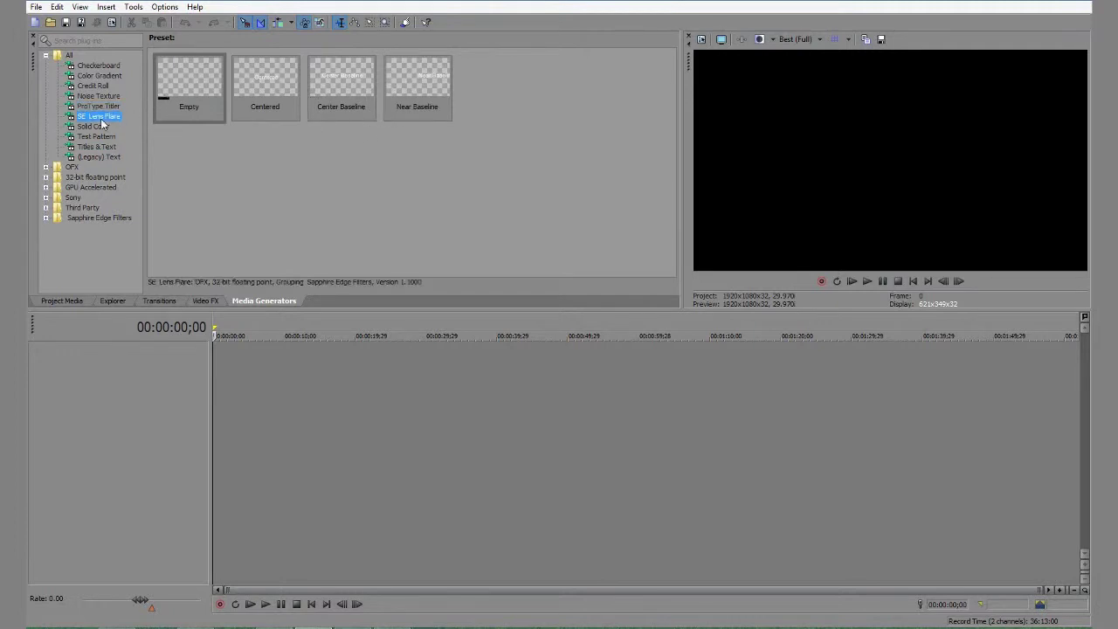
pyautogui.click(103, 126)
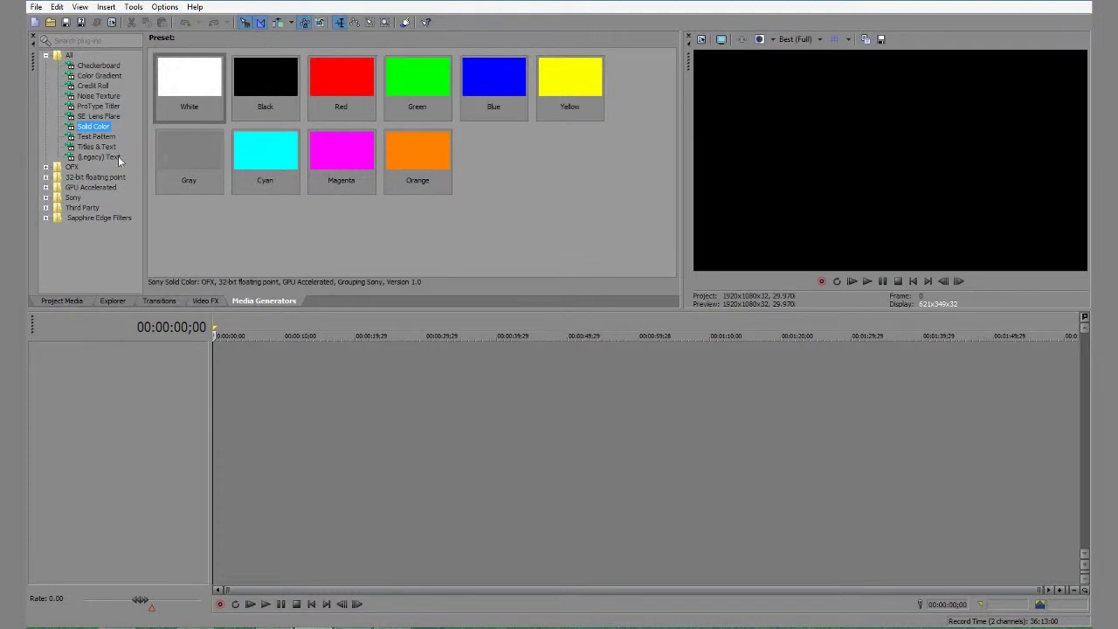
pyautogui.click(97, 136)
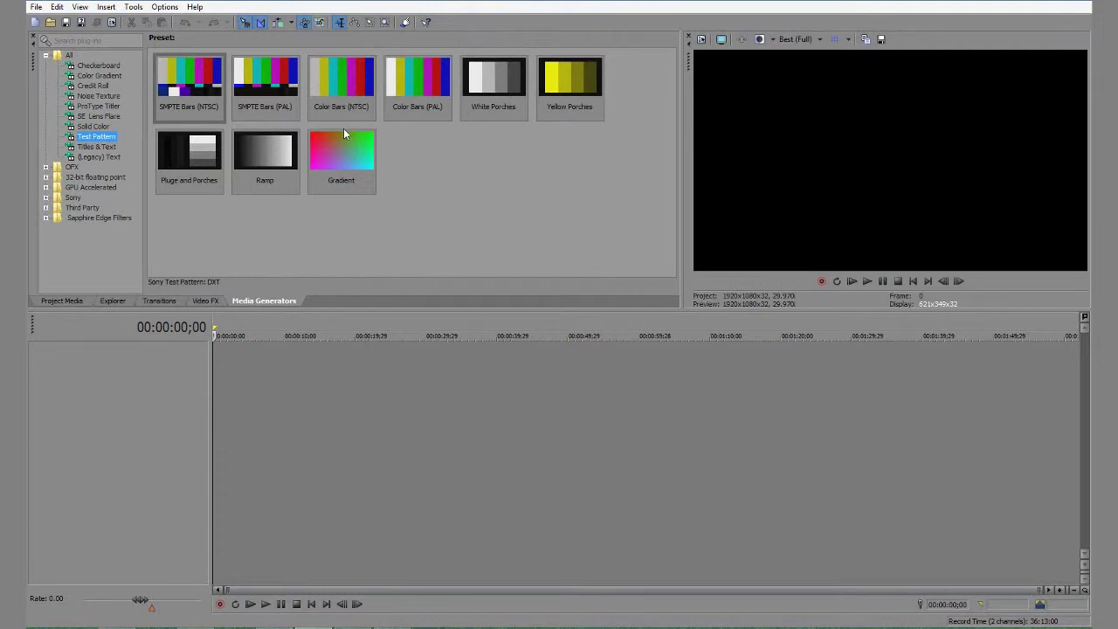
pyautogui.click(110, 148)
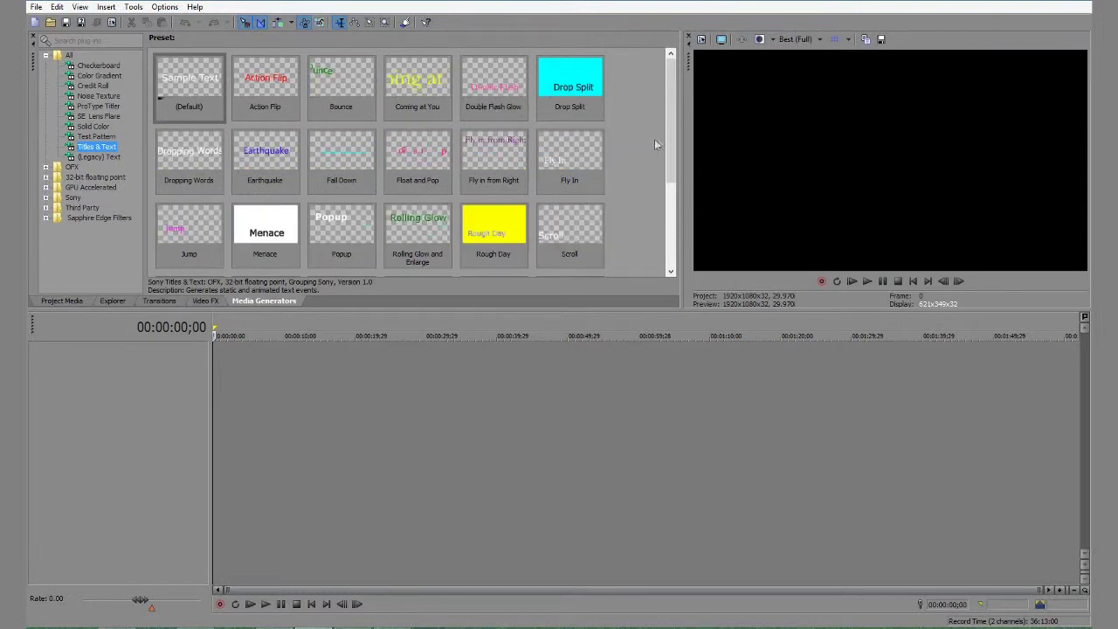
pyautogui.moveTo(669, 134)
pyautogui.mouseDown()
pyautogui.moveTo(677, 197)
pyautogui.moveTo(677, 122)
pyautogui.mouseUp()
pyautogui.click(106, 157)
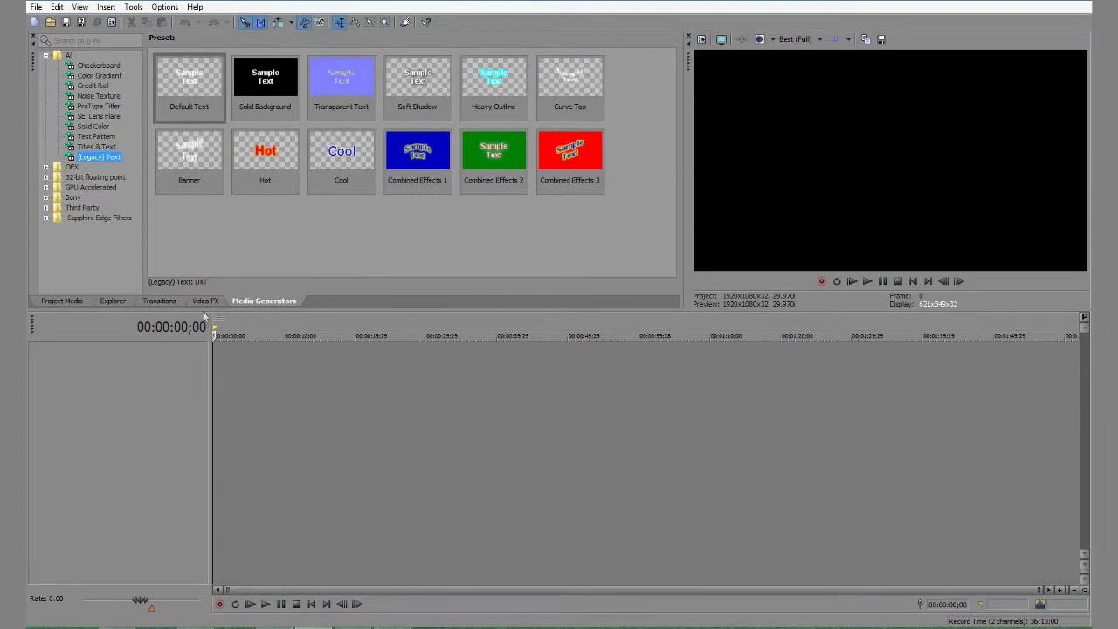
pyautogui.click(113, 301)
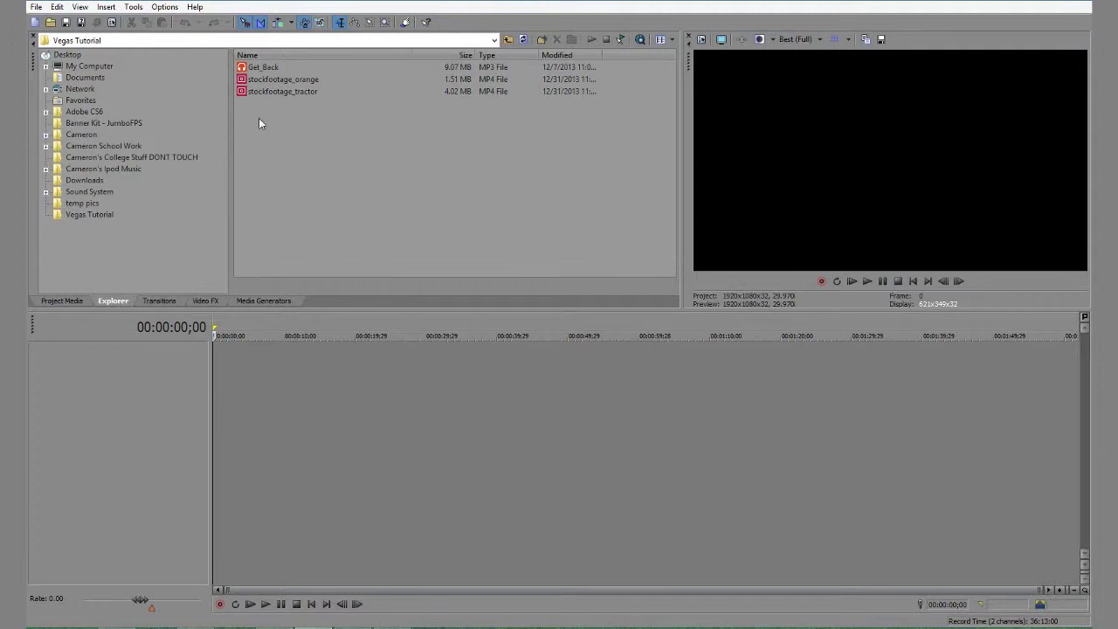
# - Place stockfootage_orange with its audio right after the tractor clip on the timeline
pyautogui.moveTo(271, 84); pyautogui.dragTo(392, 290)
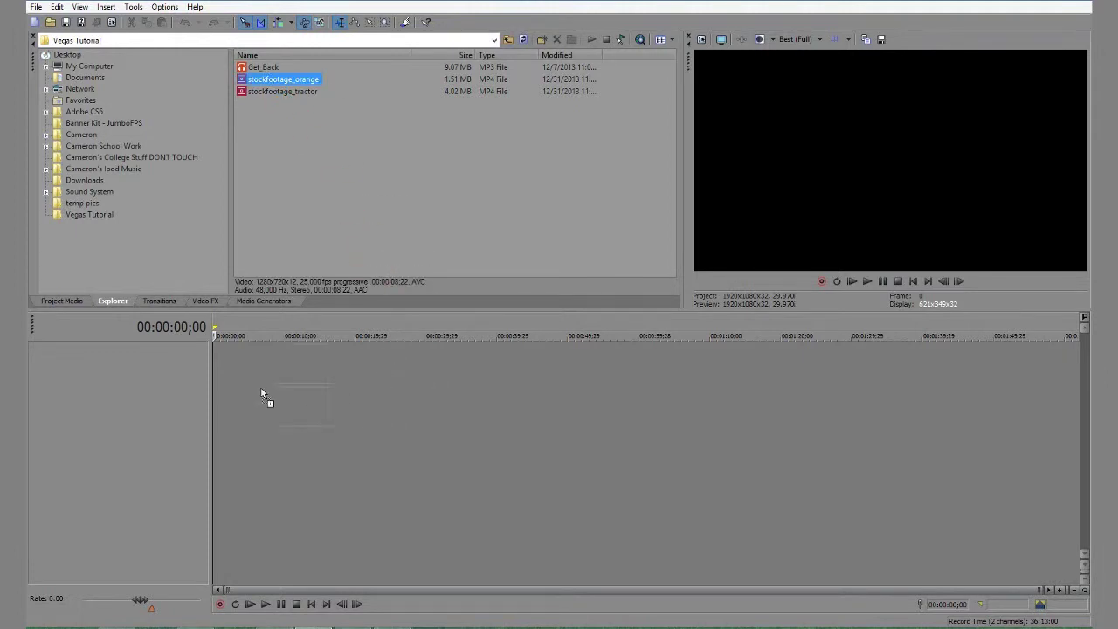
pyautogui.moveTo(189, 388); pyautogui.dragTo(248, 363)
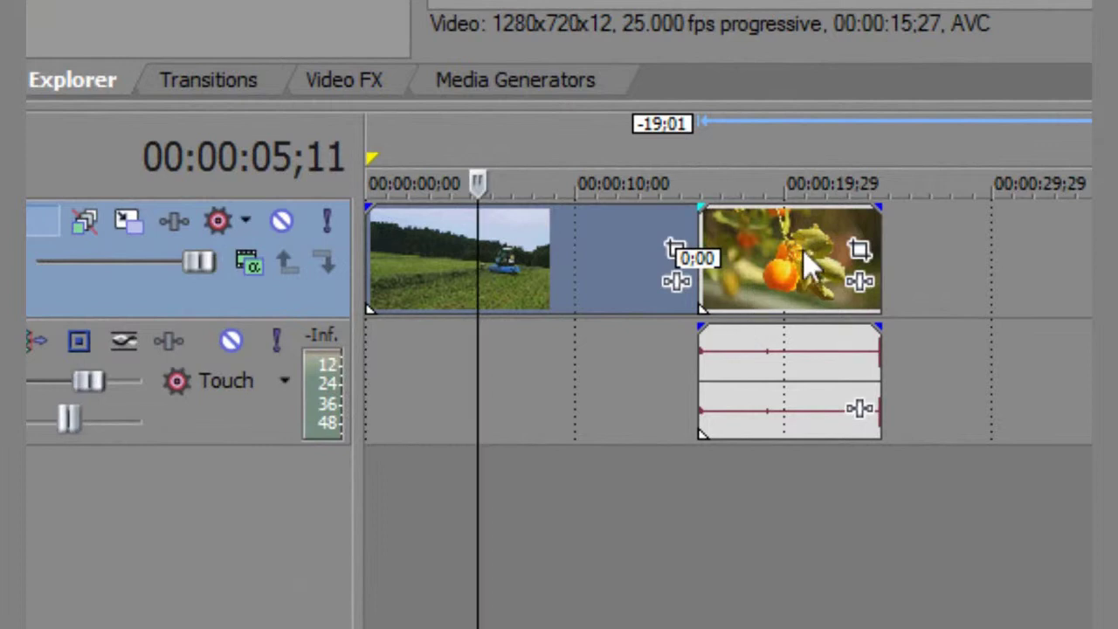
# - Scrub through the orange clip's video and audio events to review them
pyautogui.click(800, 407)
pyautogui.click(756, 411)
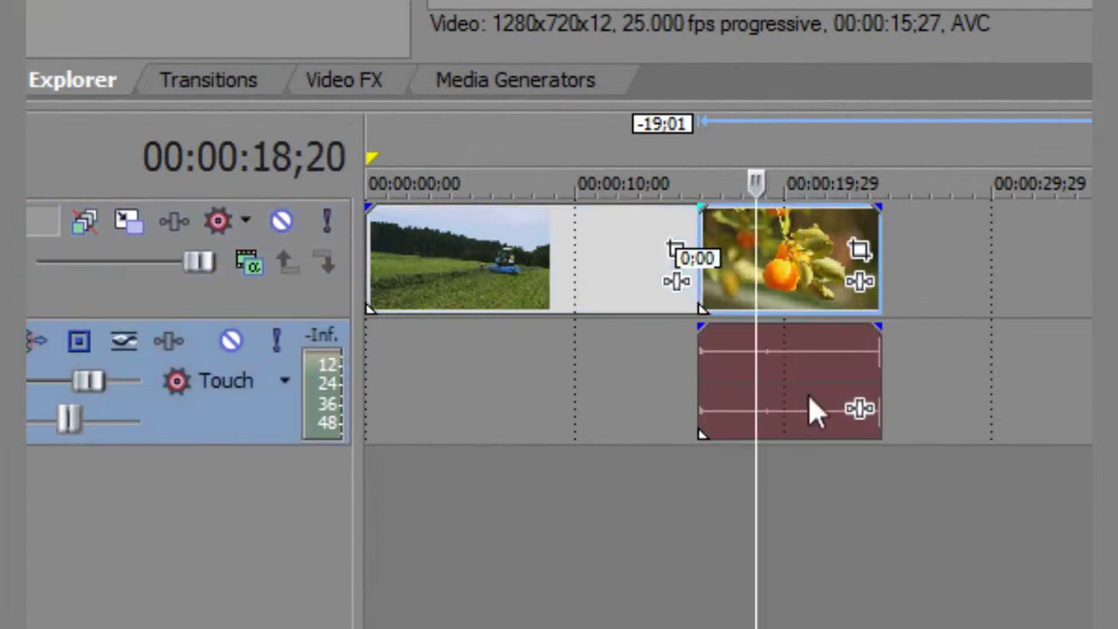
pyautogui.click(815, 403)
pyautogui.click(852, 374)
pyautogui.click(789, 383)
pyautogui.click(764, 382)
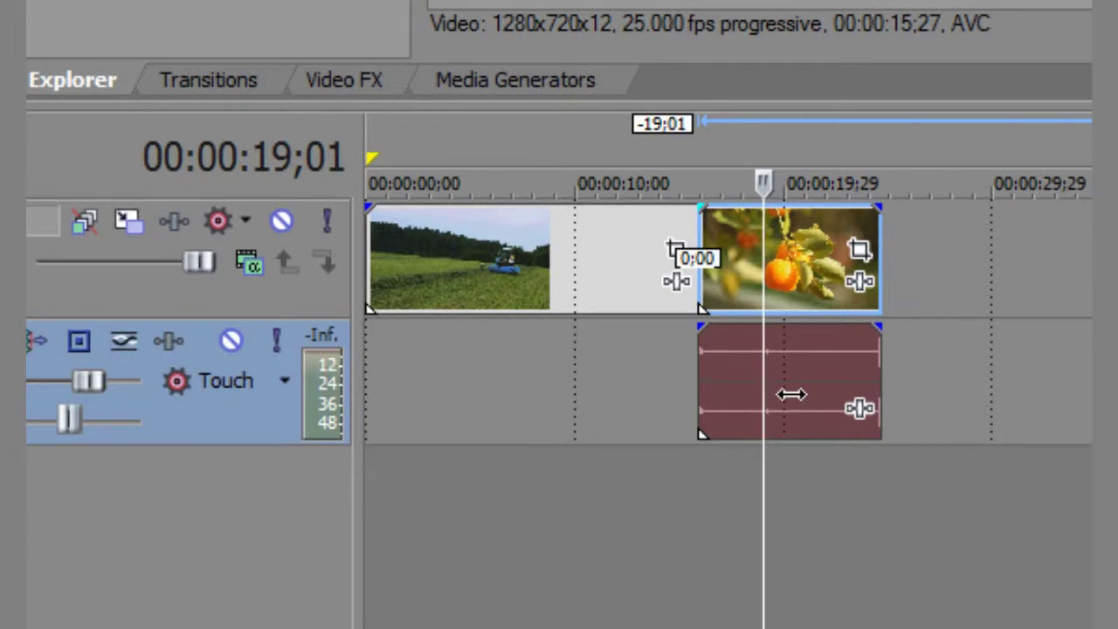
pyautogui.click(816, 378)
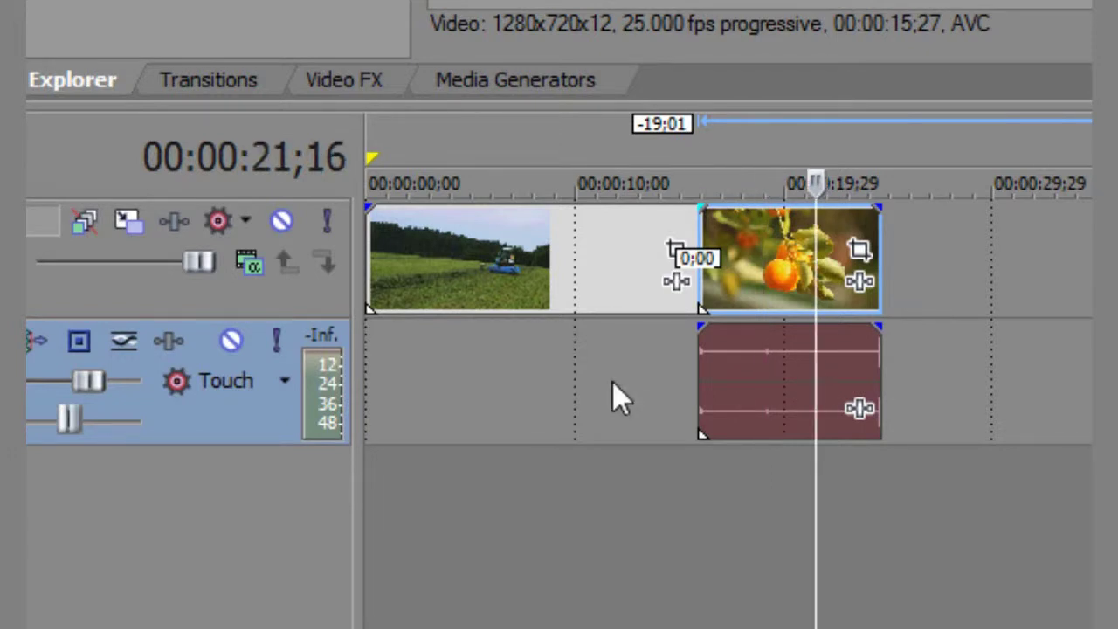
# - Delete the orange clip, then undo and nudge it along the track
pyautogui.click(772, 394)
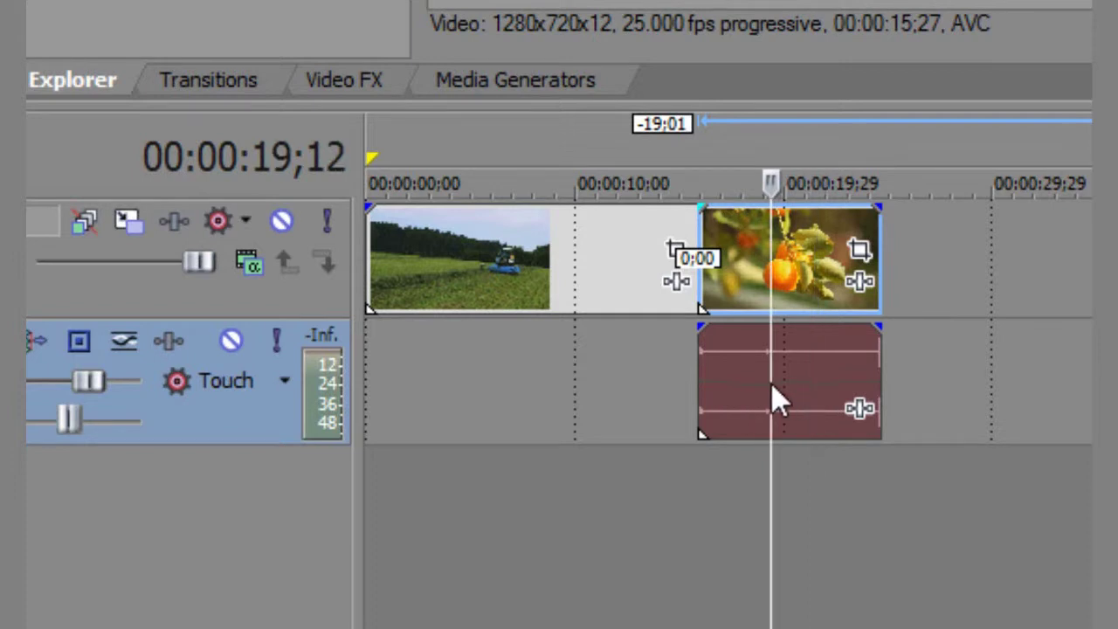
pyautogui.press('Delete')
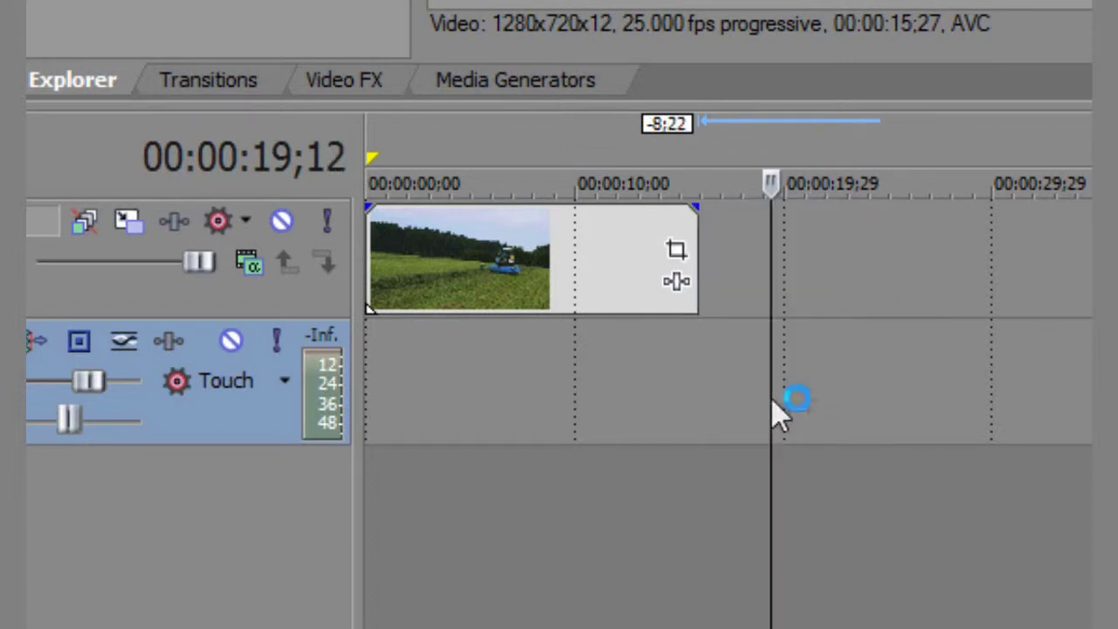
pyautogui.hotkey('ctrl', 'z')
pyautogui.moveTo(807, 251)
pyautogui.mouseDown()
pyautogui.moveTo(857, 258)
pyautogui.moveTo(814, 270)
pyautogui.mouseUp()
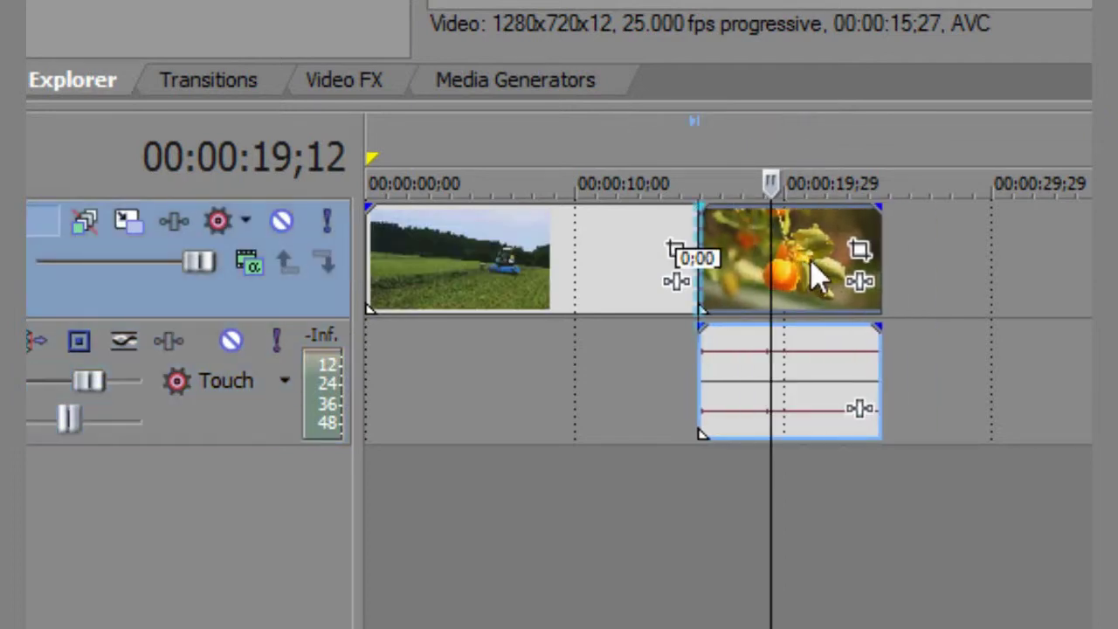
# - Delete only the orange clip's audio event, leaving its video after the tractor clip
pyautogui.click(801, 397)
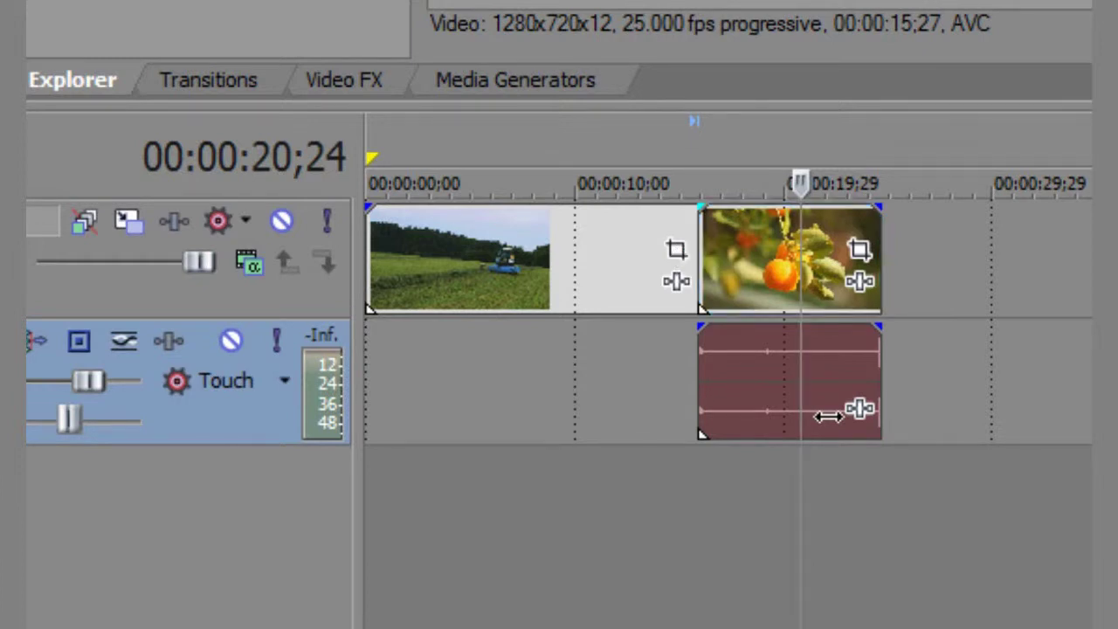
pyautogui.press('Delete')
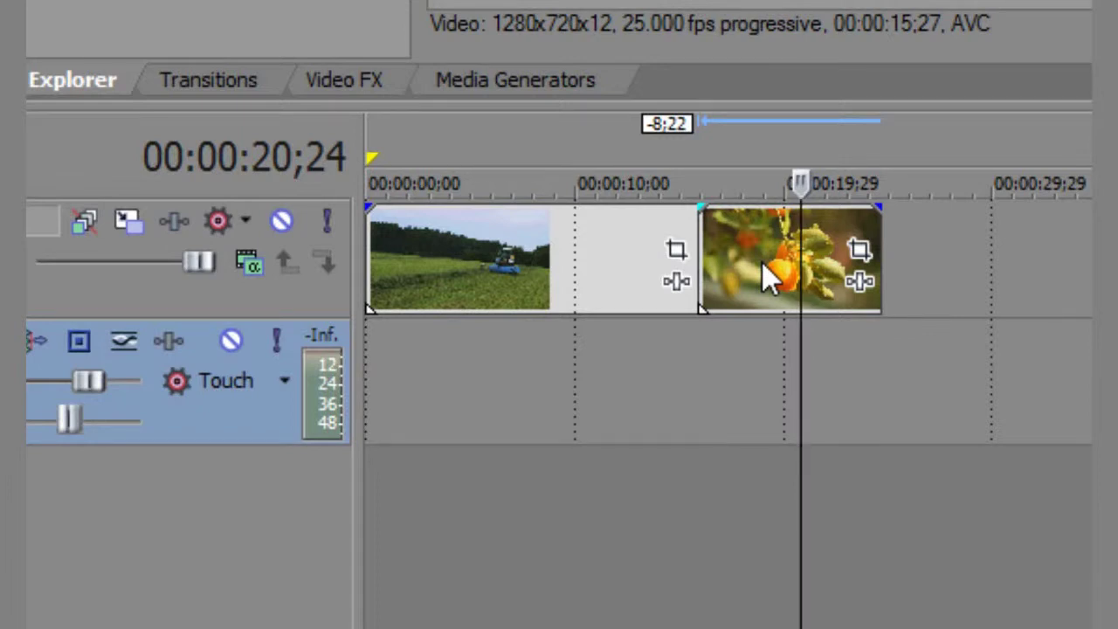
pyautogui.moveTo(763, 264); pyautogui.dragTo(773, 285)
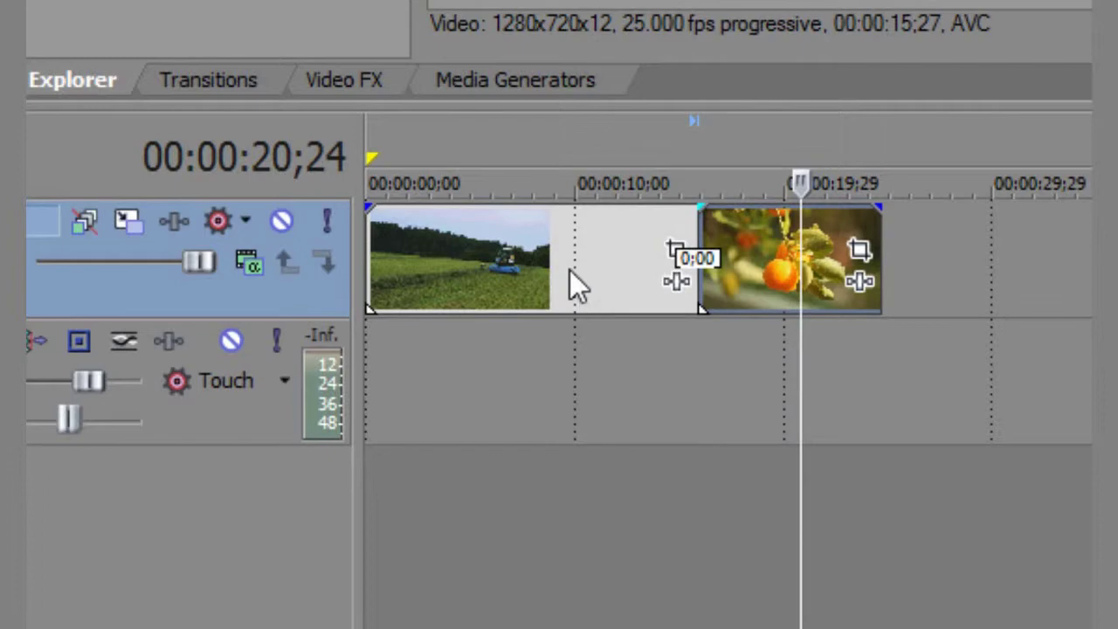
pyautogui.click(662, 250)
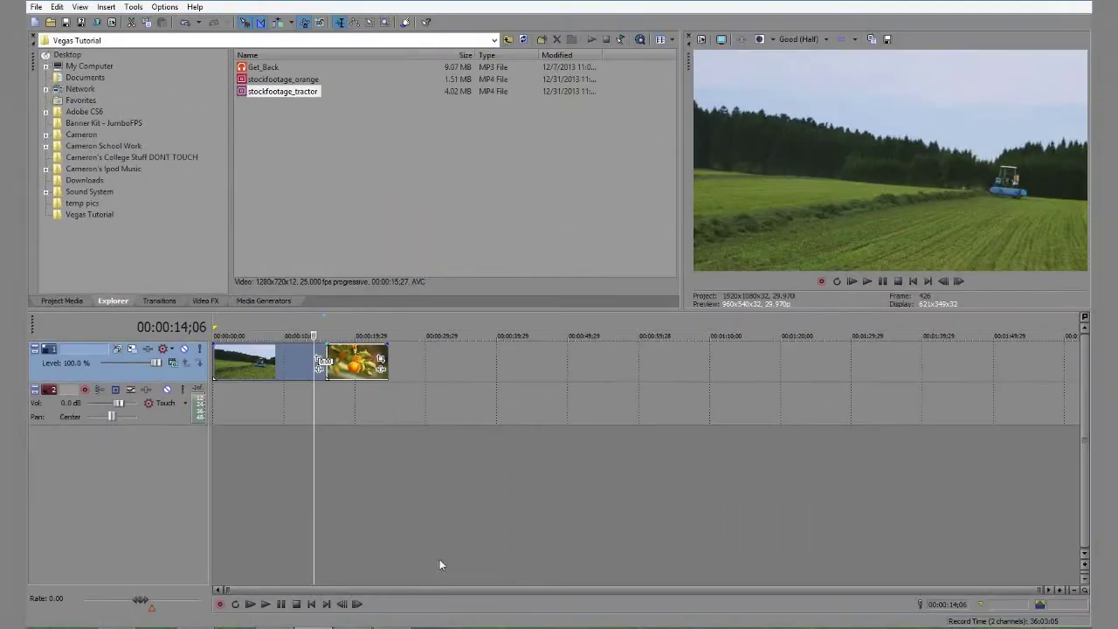
pyautogui.click(267, 605)
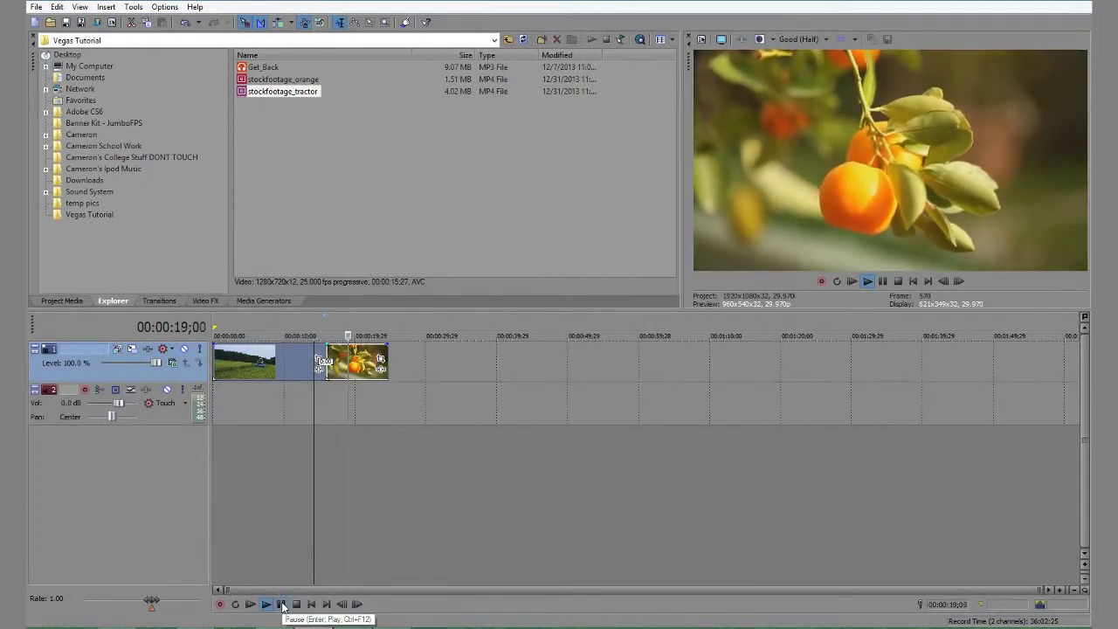
pyautogui.click(282, 604)
pyautogui.click(266, 363)
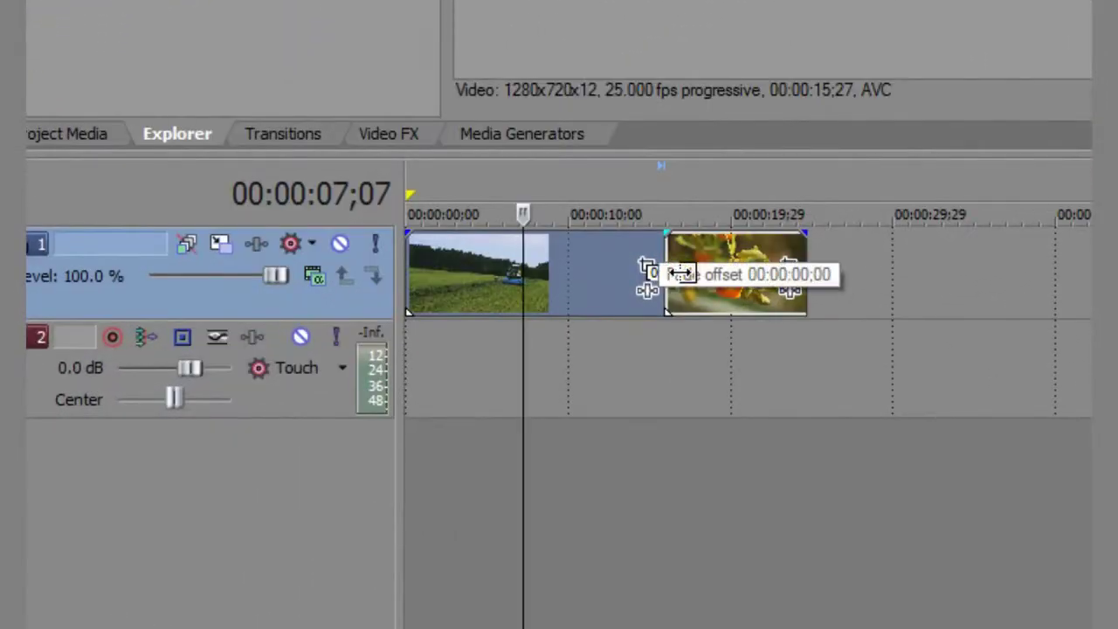
# - Move the orange clip out of the way and trim the end off the tractor clip
pyautogui.moveTo(732, 278); pyautogui.dragTo(1013, 281)
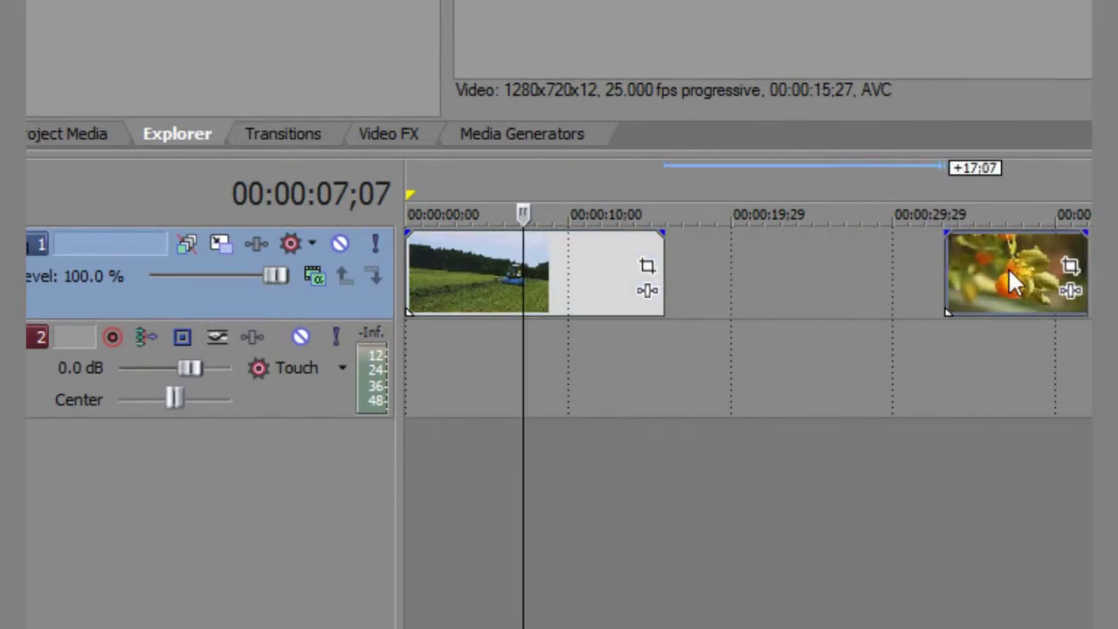
pyautogui.click(596, 277)
pyautogui.click(493, 279)
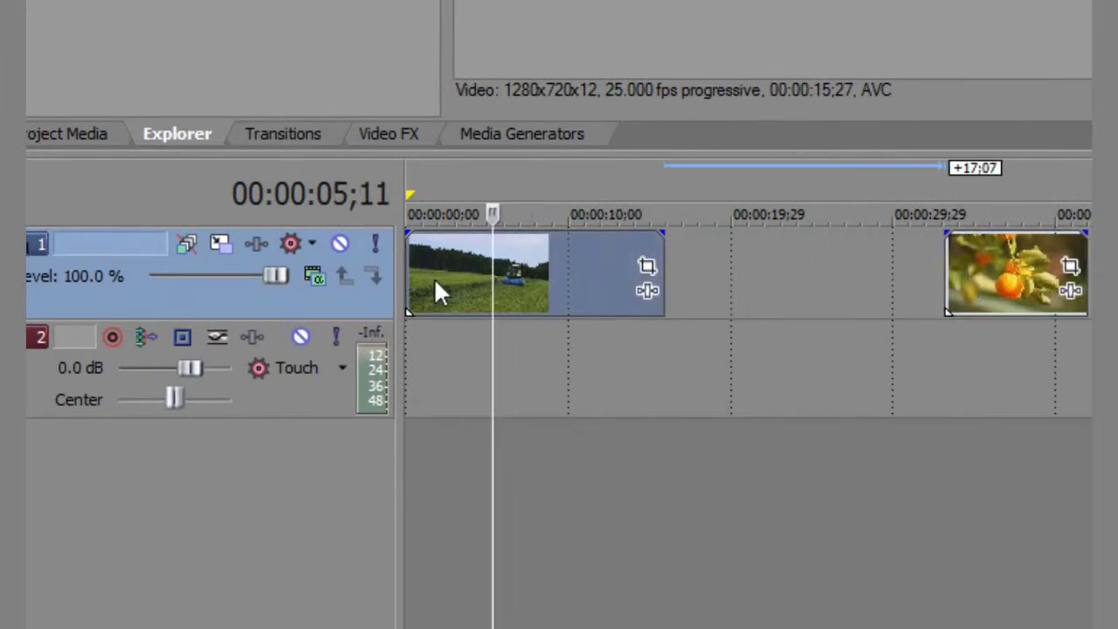
pyautogui.click(439, 292)
pyautogui.click(692, 266)
pyautogui.click(589, 271)
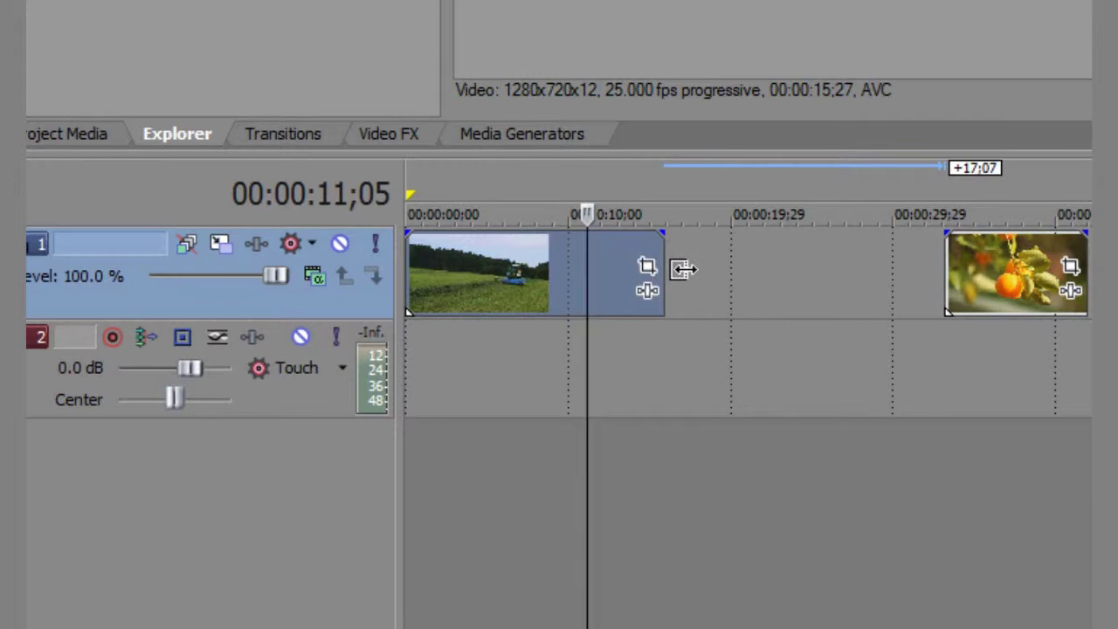
pyautogui.moveTo(683, 269); pyautogui.dragTo(540, 278)
# - Shorten the tractor clip further and bring the orange clip back to start near 13 seconds
pyautogui.click(428, 262)
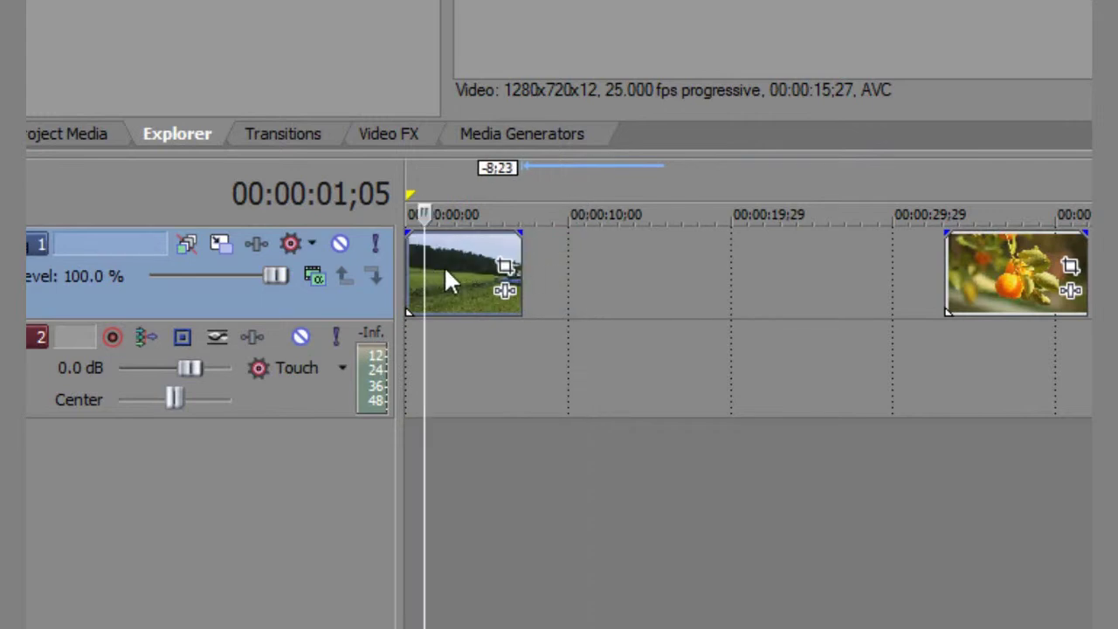
pyautogui.moveTo(452, 265)
pyautogui.mouseDown()
pyautogui.moveTo(602, 282)
pyautogui.moveTo(457, 271)
pyautogui.mouseUp()
pyautogui.moveTo(989, 271); pyautogui.dragTo(605, 281)
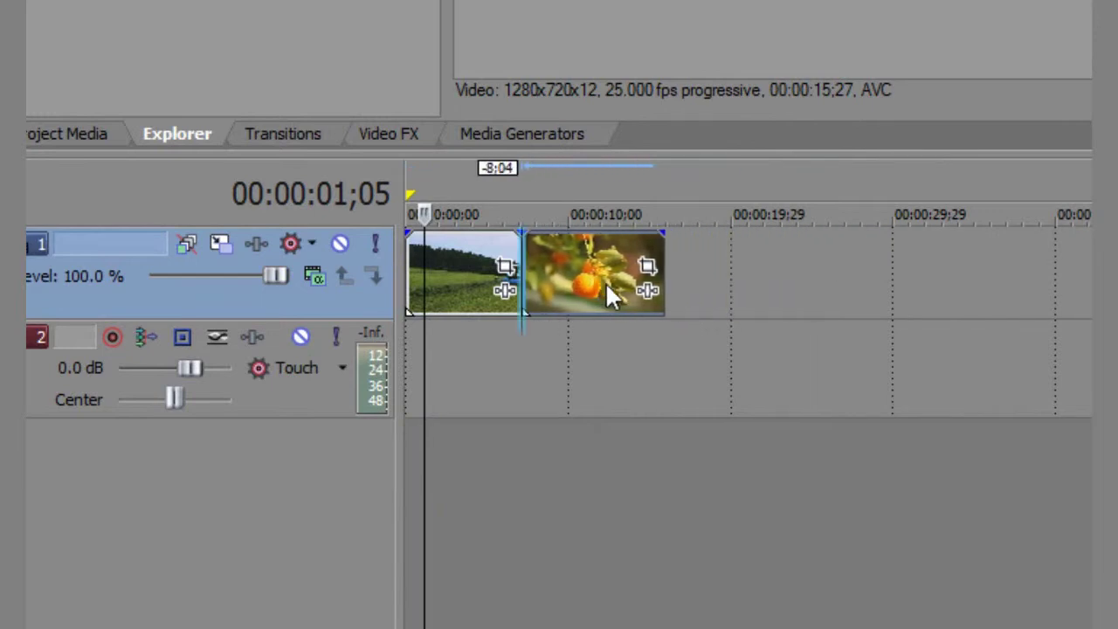
pyautogui.click(497, 260)
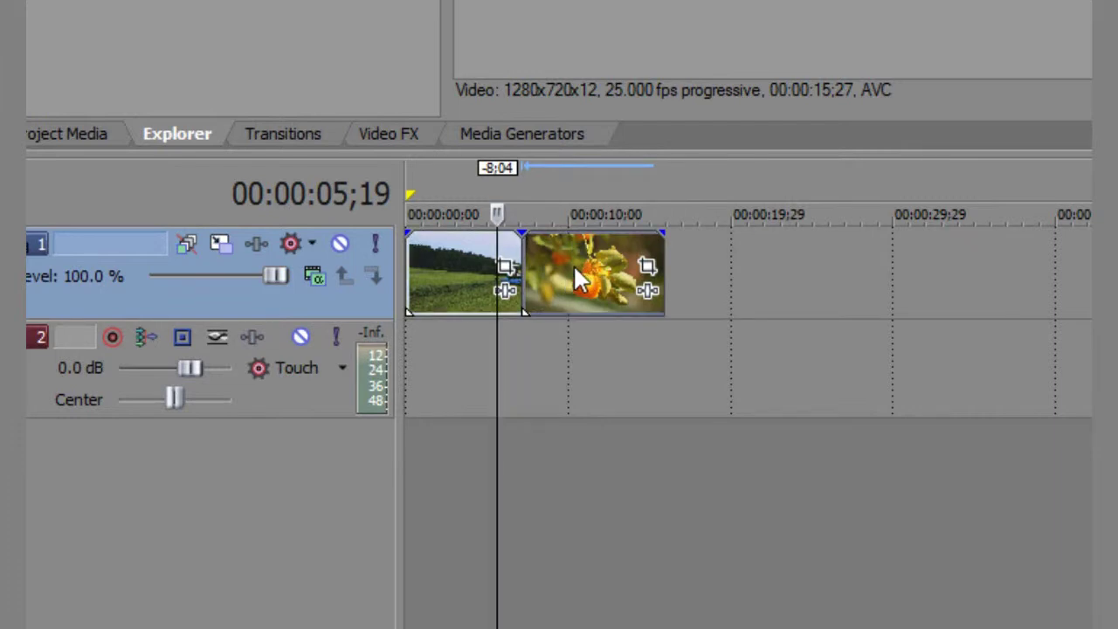
pyautogui.moveTo(573, 264); pyautogui.dragTo(672, 265)
# - Move the orange clip to about 29 seconds and time-stretch the tractor clip to slow it
pyautogui.click(437, 271)
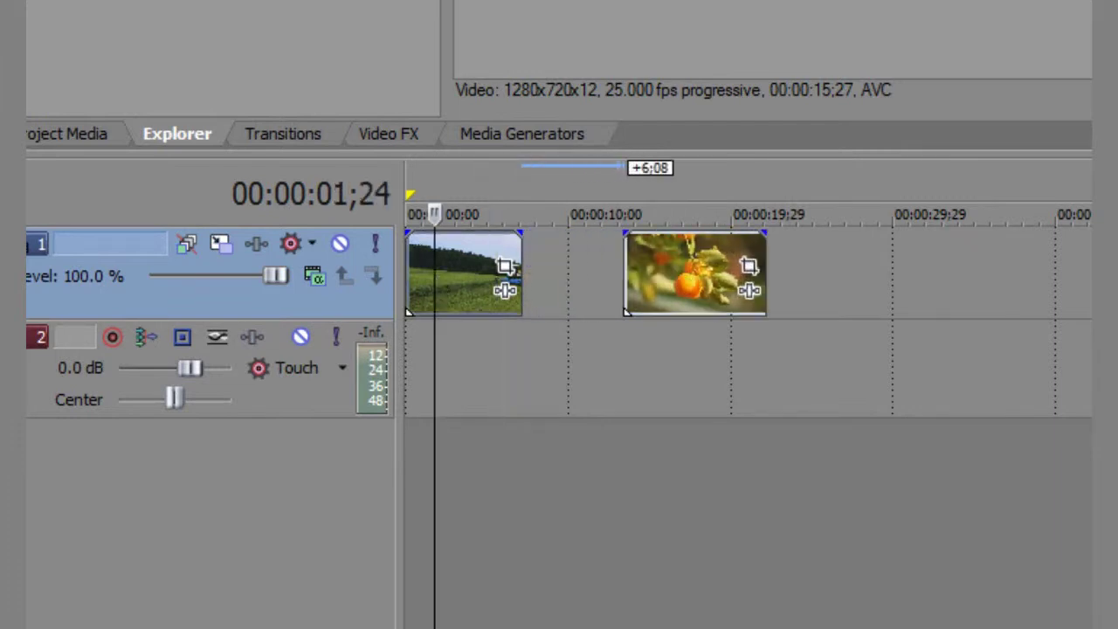
pyautogui.click(267, 604)
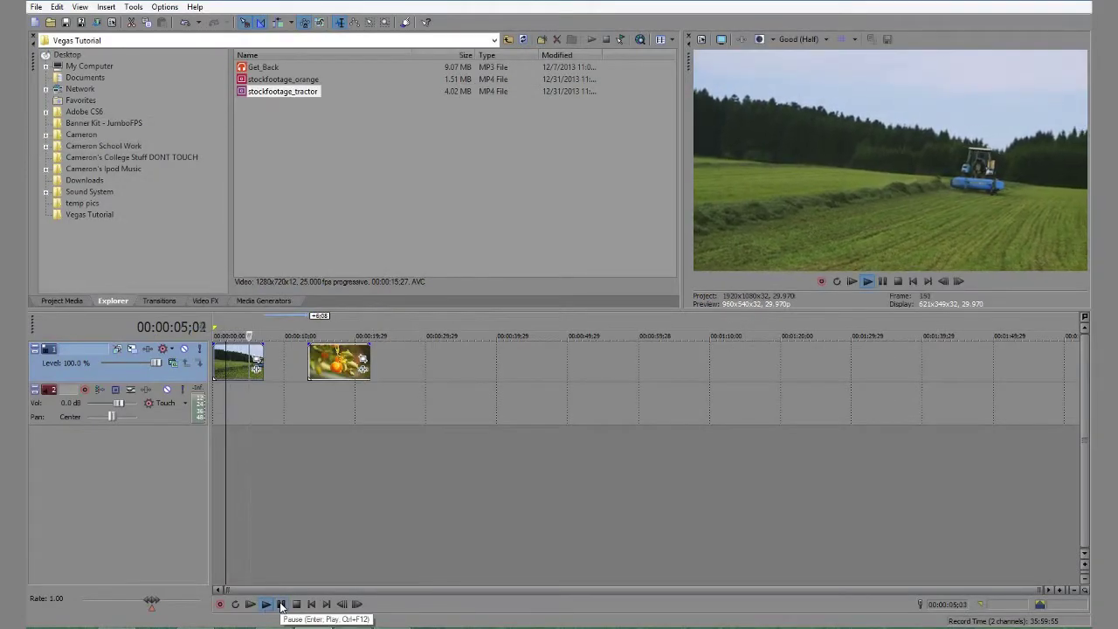
pyautogui.click(281, 605)
pyautogui.moveTo(339, 361); pyautogui.dragTo(463, 361)
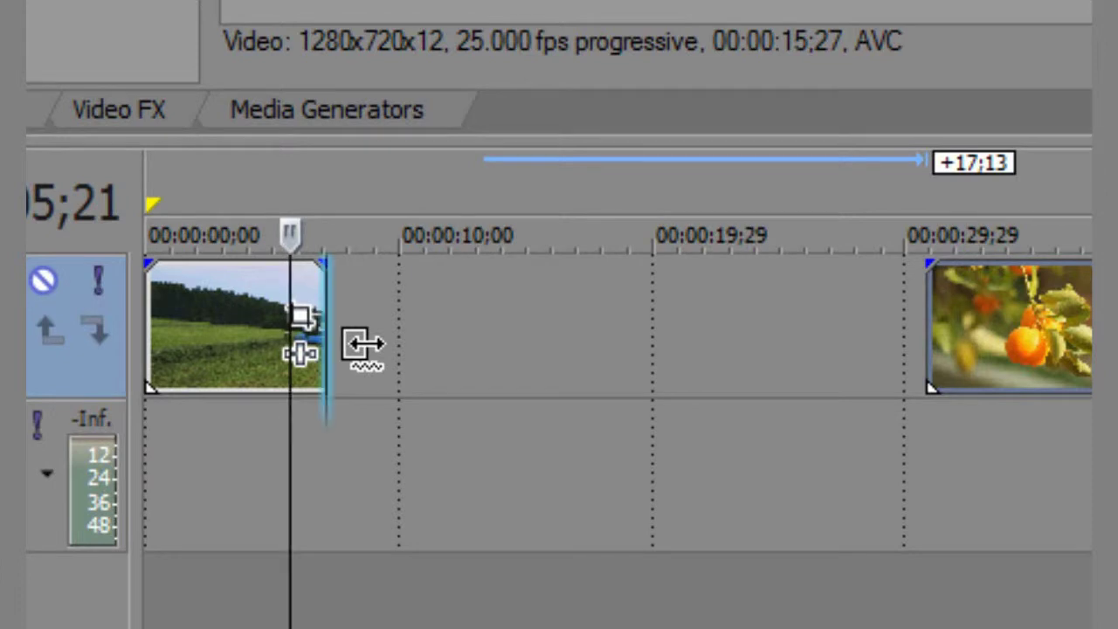
pyautogui.moveTo(362, 345); pyautogui.dragTo(926, 364)
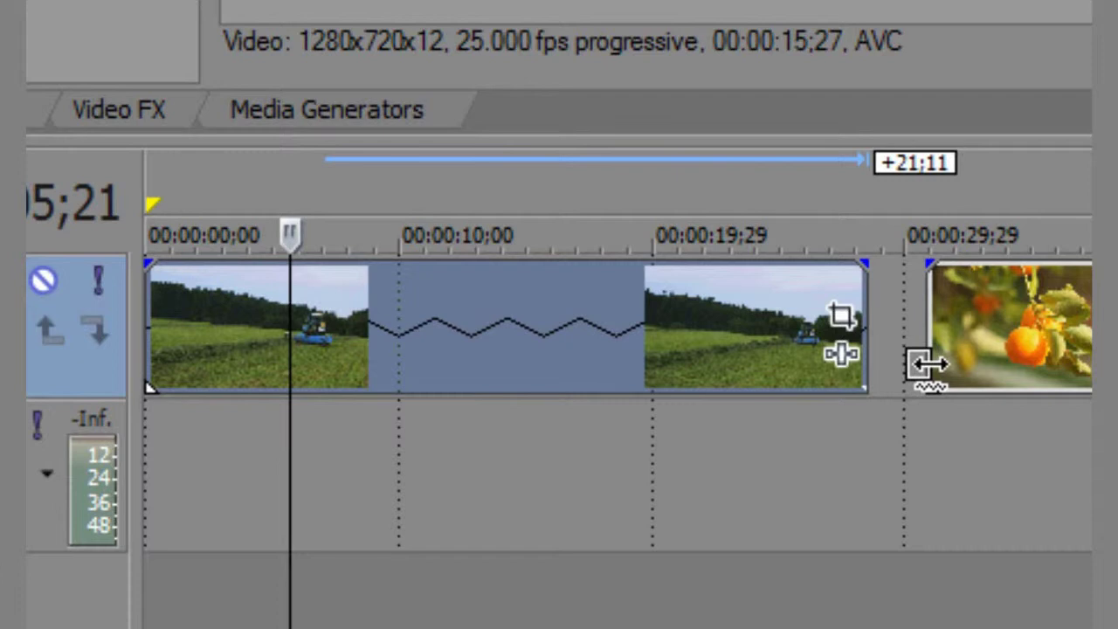
pyautogui.moveTo(928, 365); pyautogui.dragTo(536, 369)
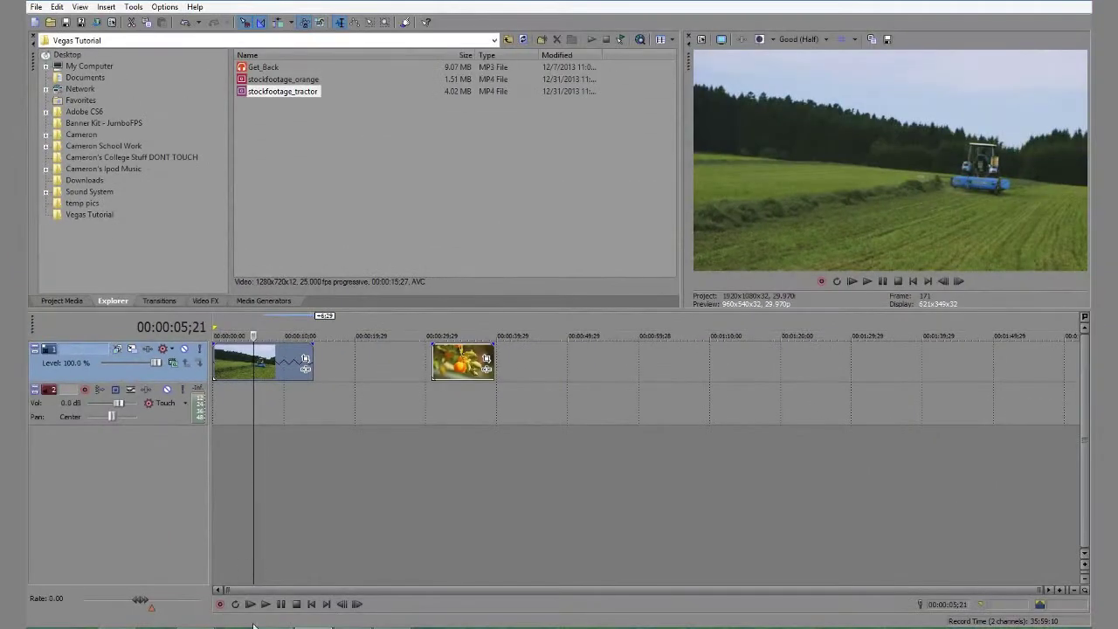
# - Preview the slowed tractor clip and slide the orange clip left against its end
pyautogui.click(266, 604)
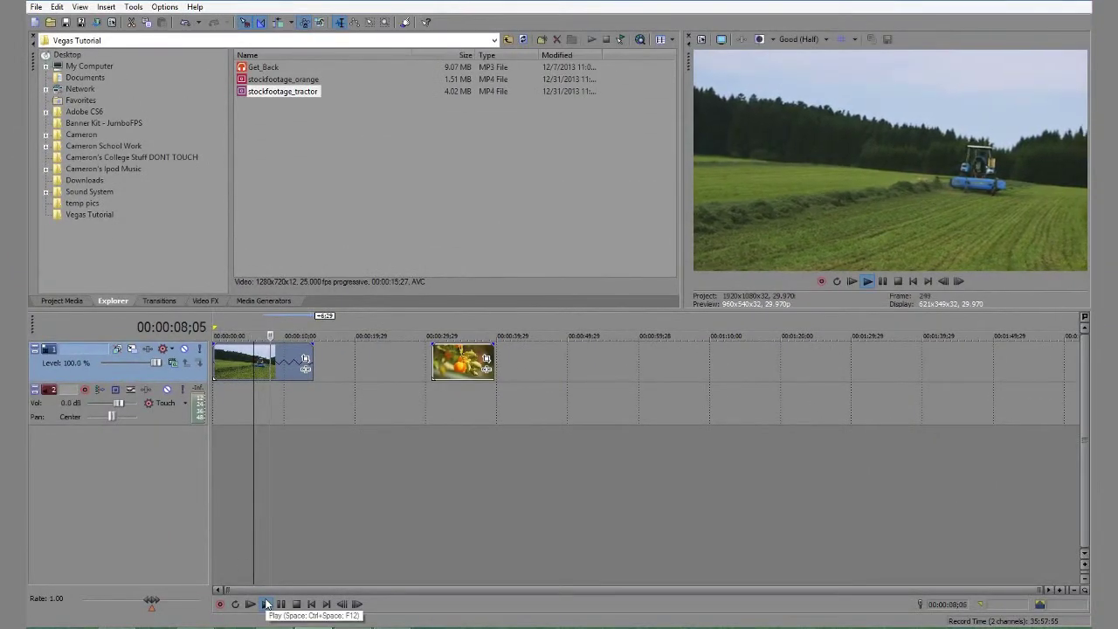
pyautogui.click(281, 603)
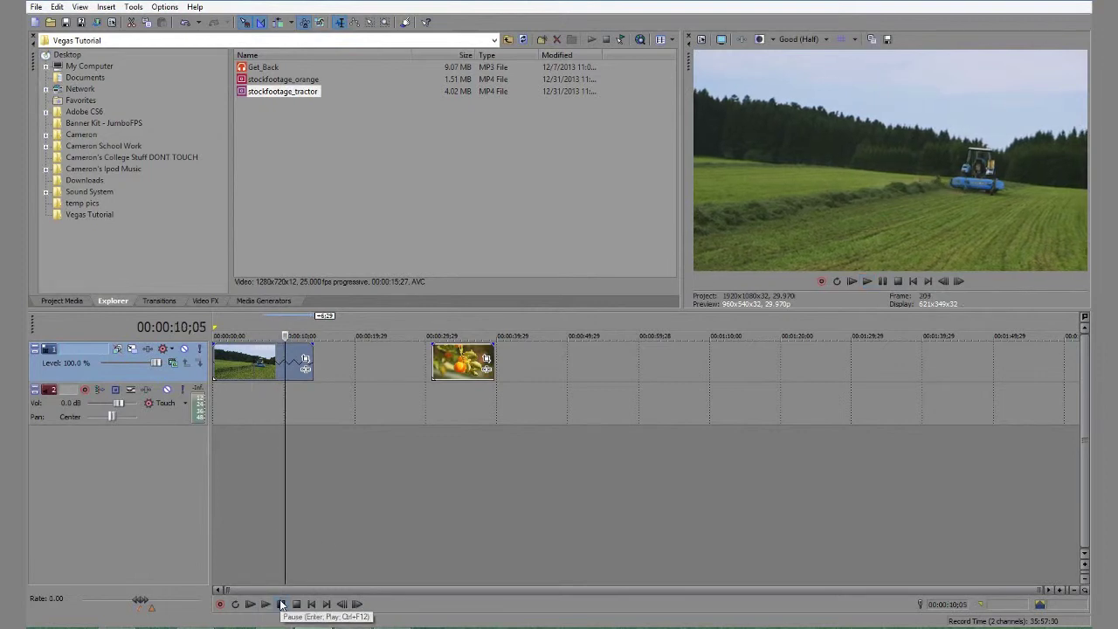
pyautogui.moveTo(460, 369); pyautogui.dragTo(342, 369)
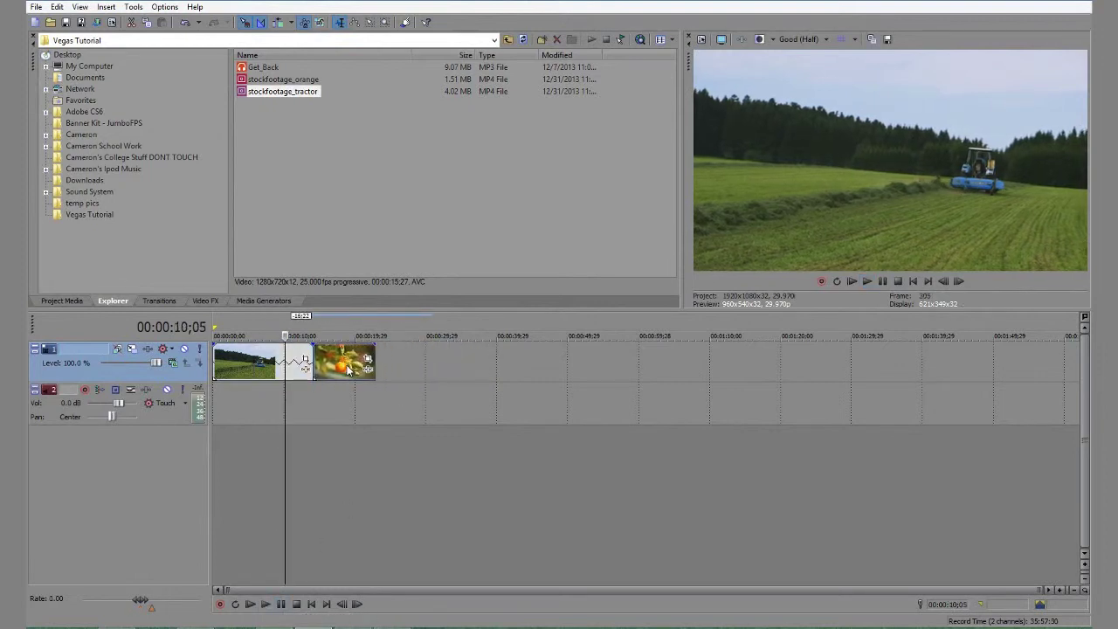
pyautogui.click(256, 365)
pyautogui.click(241, 364)
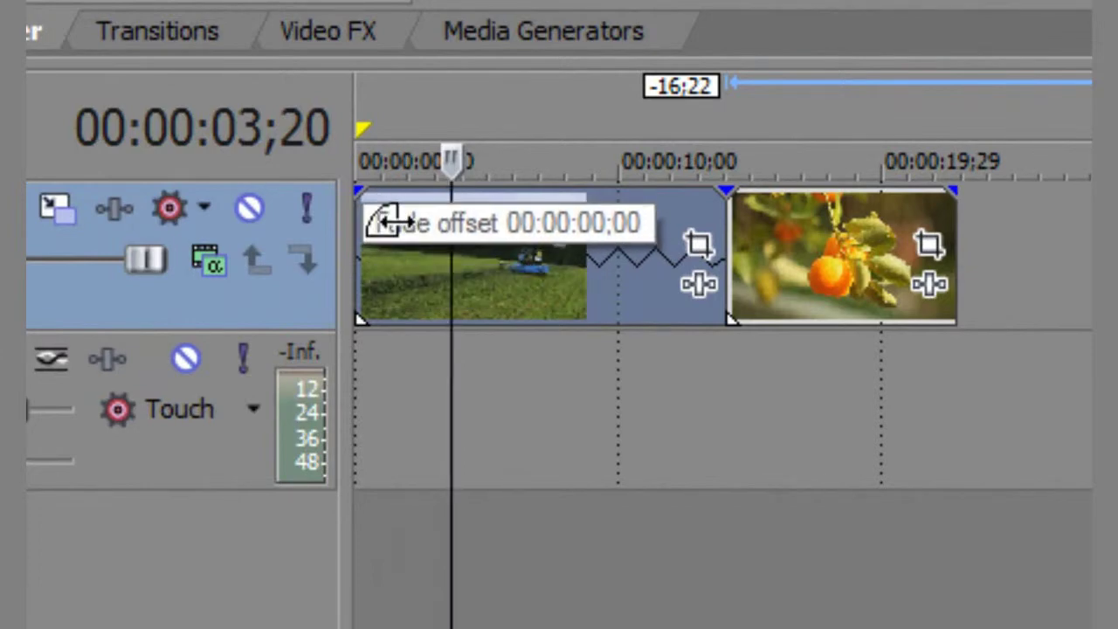
# - Add a fade-in to the start of the tractor clip and preview it
pyautogui.moveTo(384, 221); pyautogui.dragTo(536, 248)
pyautogui.moveTo(572, 257); pyautogui.dragTo(440, 268)
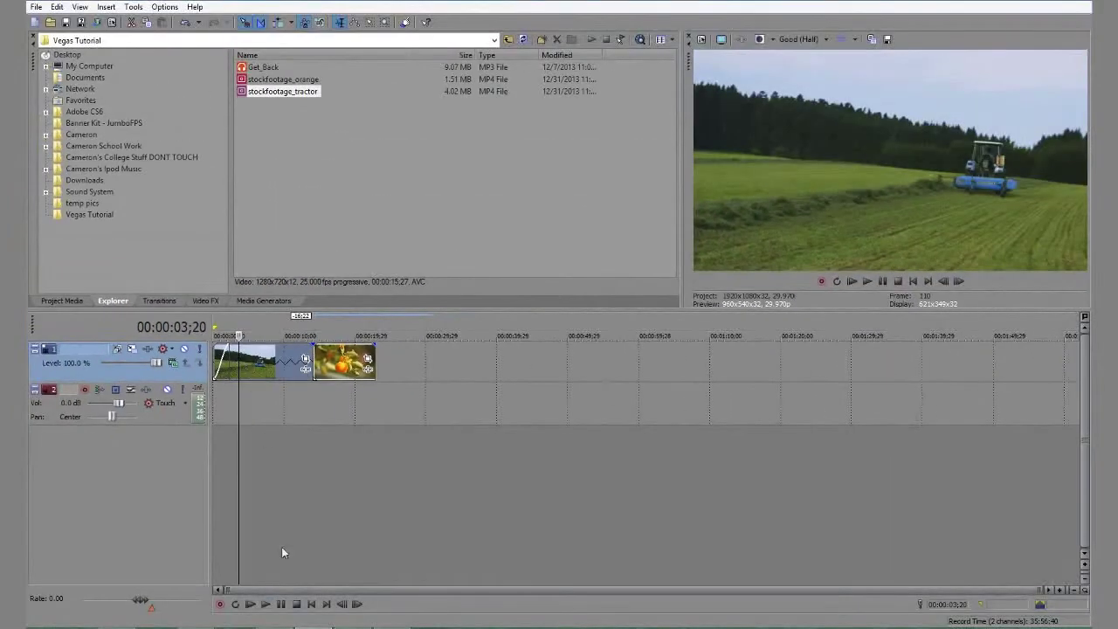
pyautogui.click(250, 604)
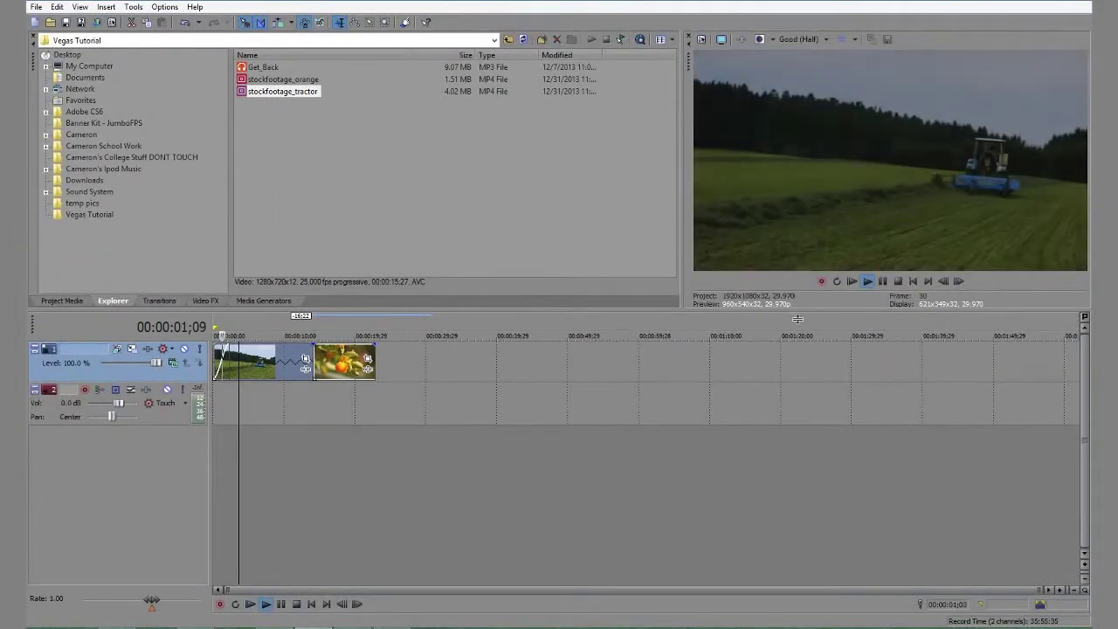
pyautogui.click(296, 604)
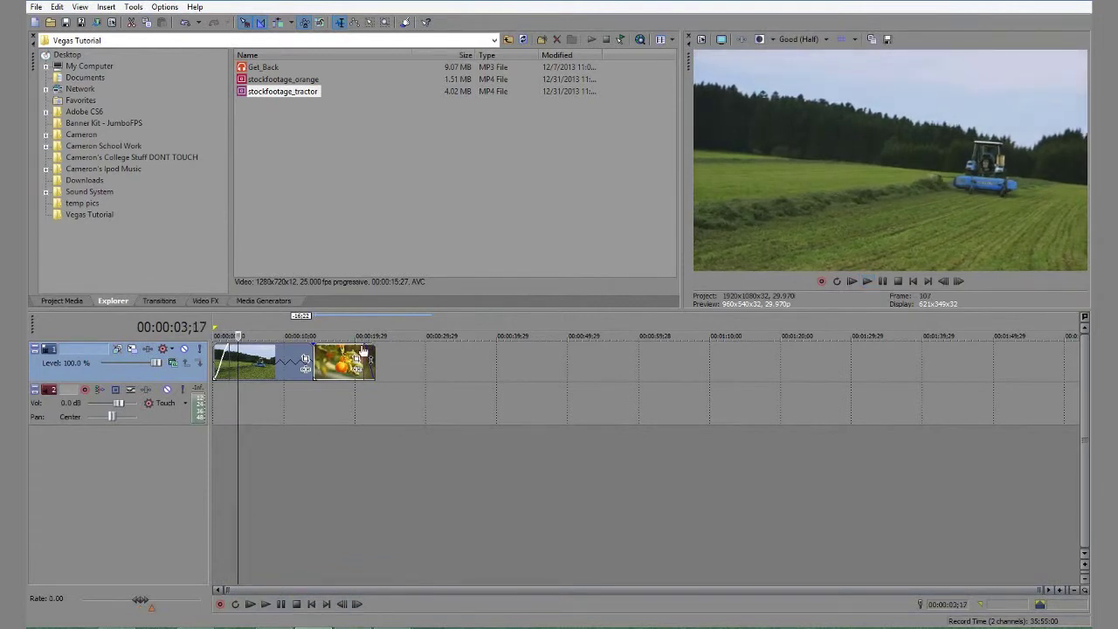
# - Fade out the orange clip's end by about 00:00:00;24 and check it
pyautogui.moveTo(362, 350); pyautogui.dragTo(355, 350)
pyautogui.click(265, 604)
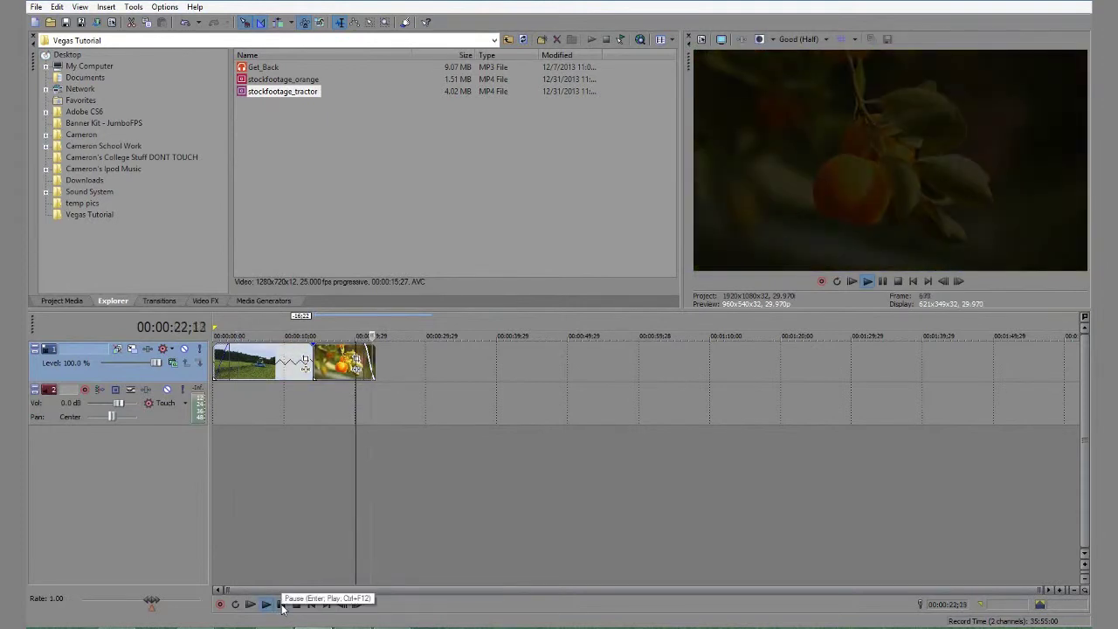
pyautogui.click(314, 359)
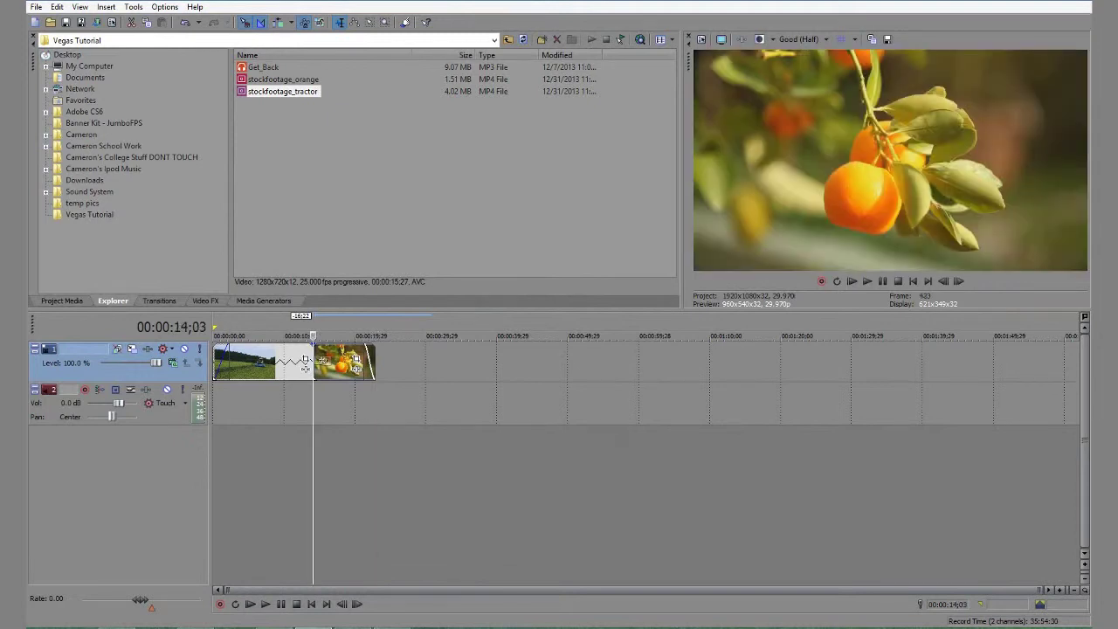
# - Preview the cut between the clips and reposition the orange clip after the tractor clip
pyautogui.click(306, 359)
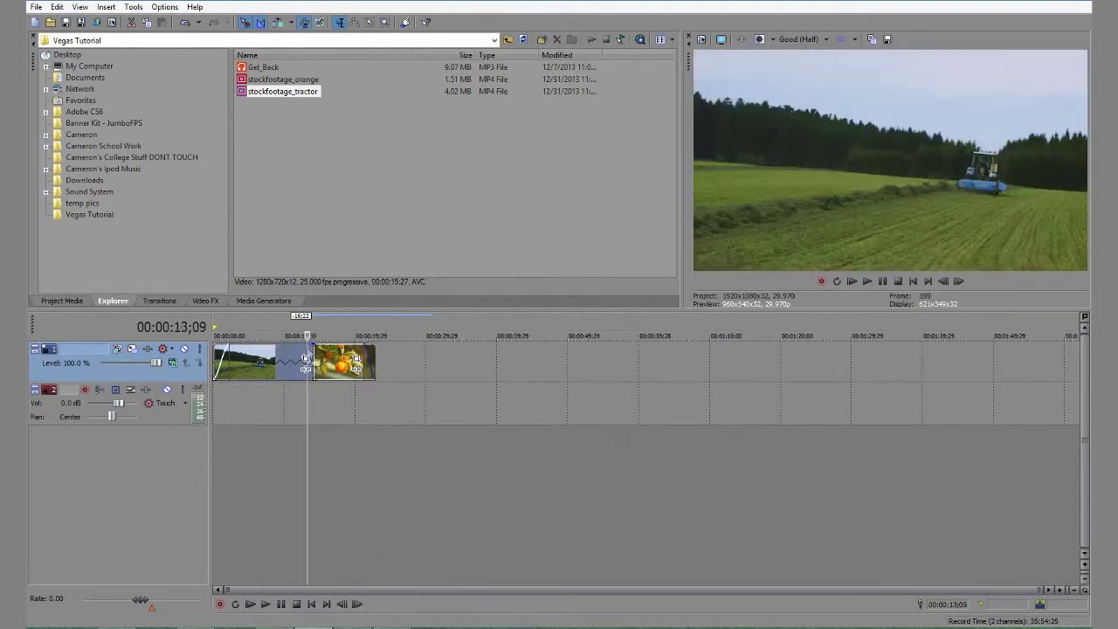
pyautogui.click(266, 605)
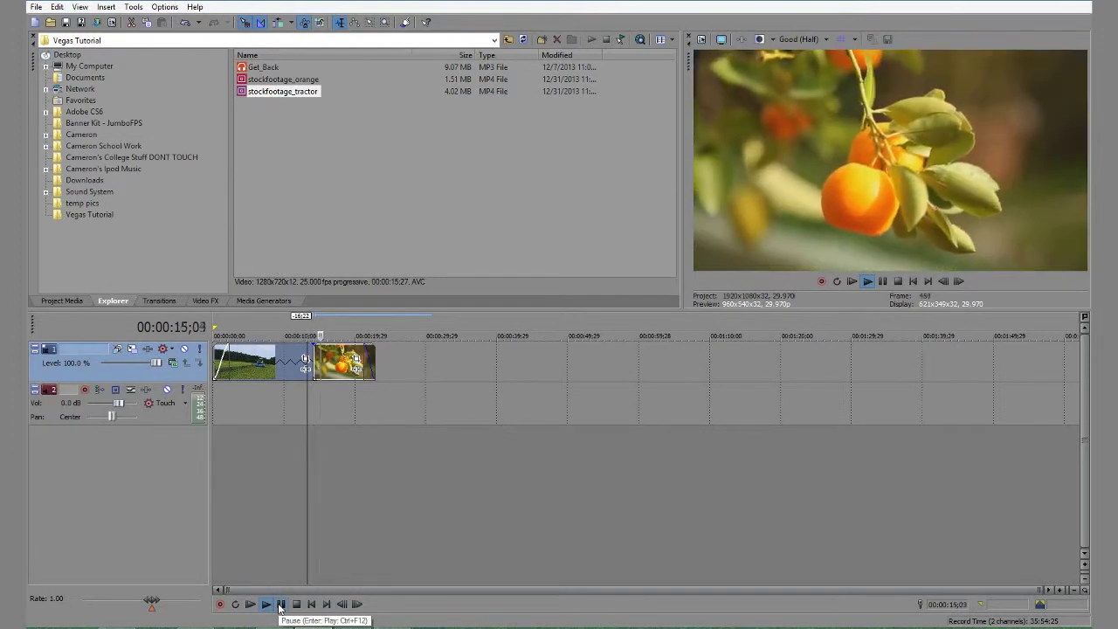
pyautogui.click(281, 605)
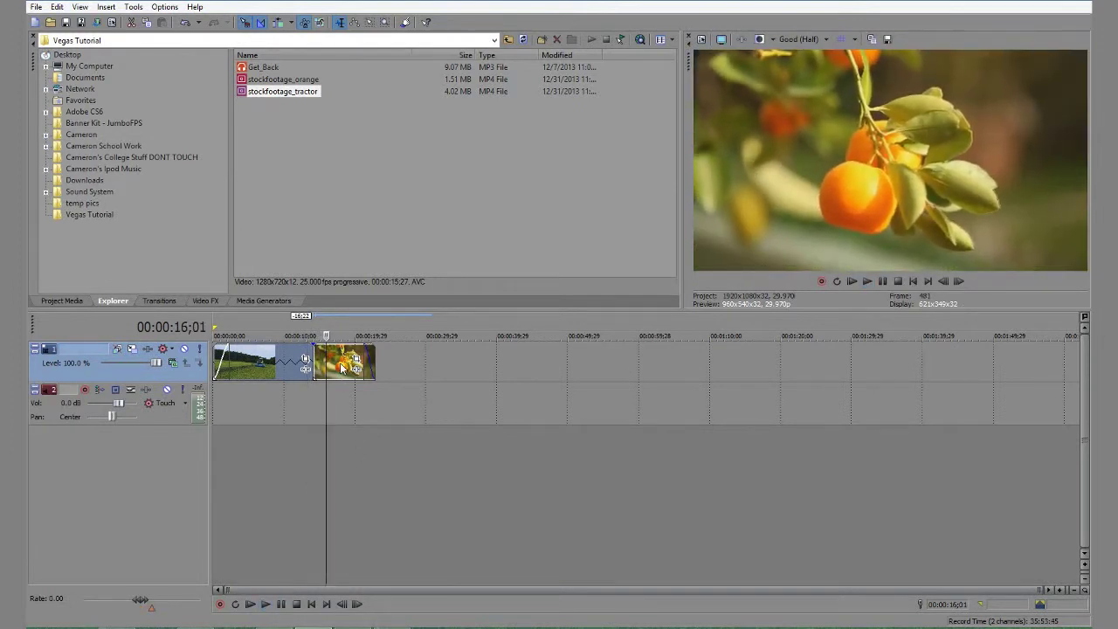
pyautogui.moveTo(342, 367)
pyautogui.mouseDown()
pyautogui.moveTo(372, 368)
pyautogui.moveTo(332, 367)
pyautogui.mouseUp()
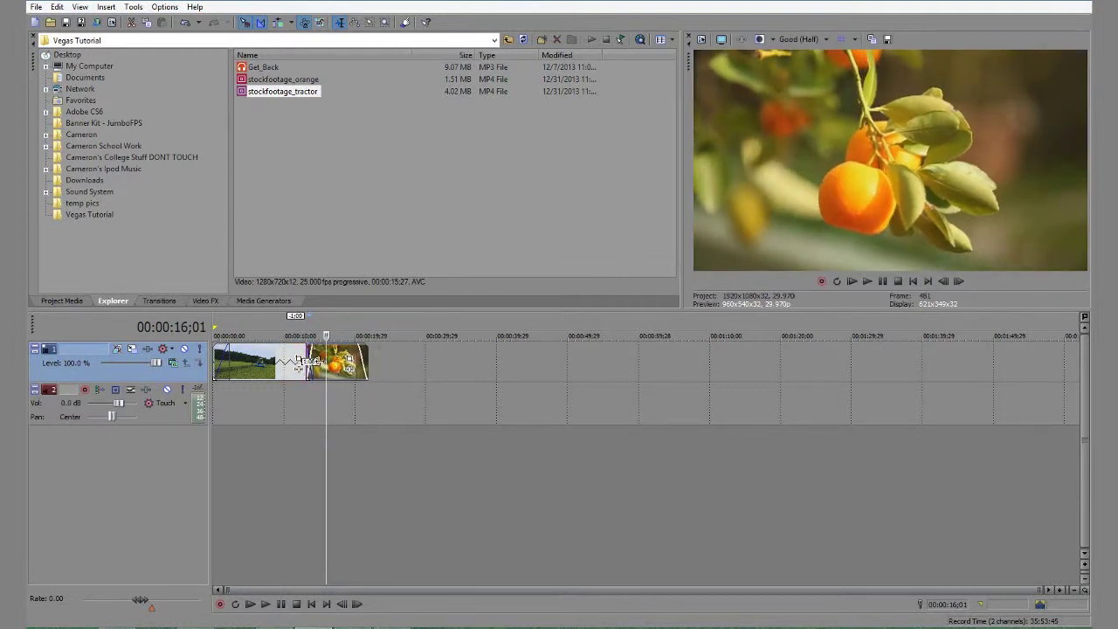
pyautogui.scroll(5, 332, 367)
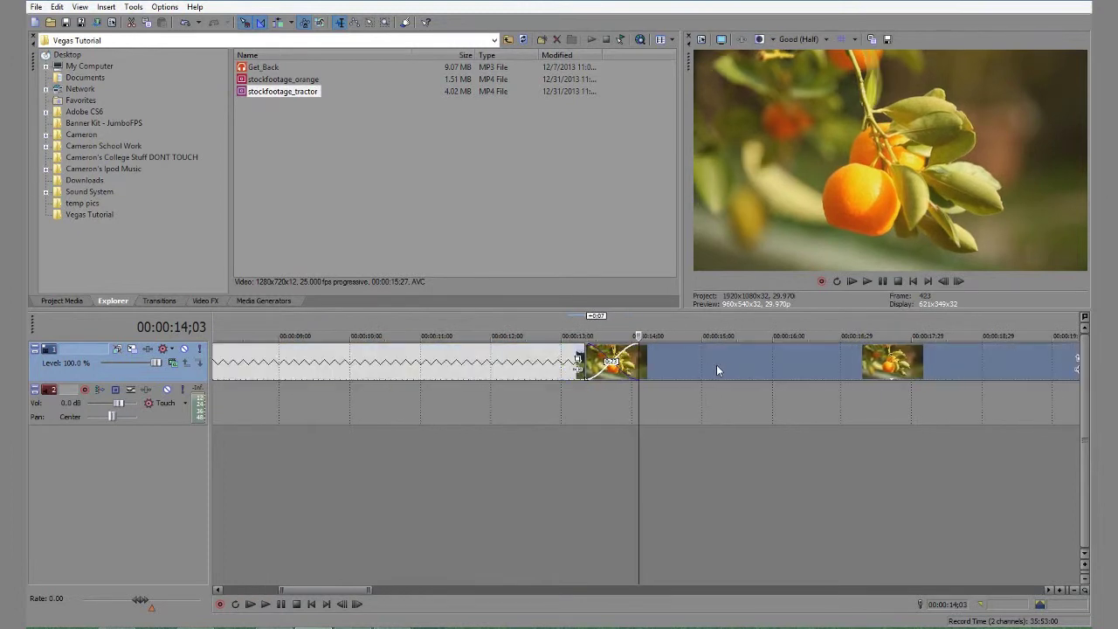
# - Overlap the orange clip onto the tractor clip's end, preview the crossfade, and shorten the overlap
pyautogui.moveTo(717, 370)
pyautogui.mouseDown()
pyautogui.moveTo(827, 363)
pyautogui.moveTo(716, 366)
pyautogui.mouseUp()
pyautogui.click(502, 366)
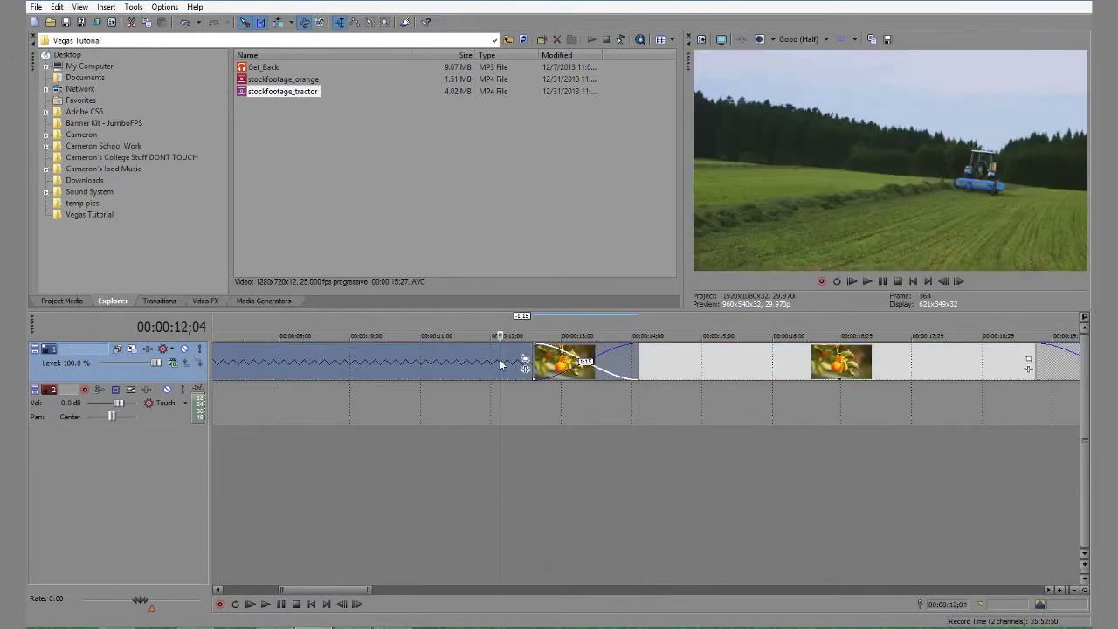
pyautogui.click(265, 604)
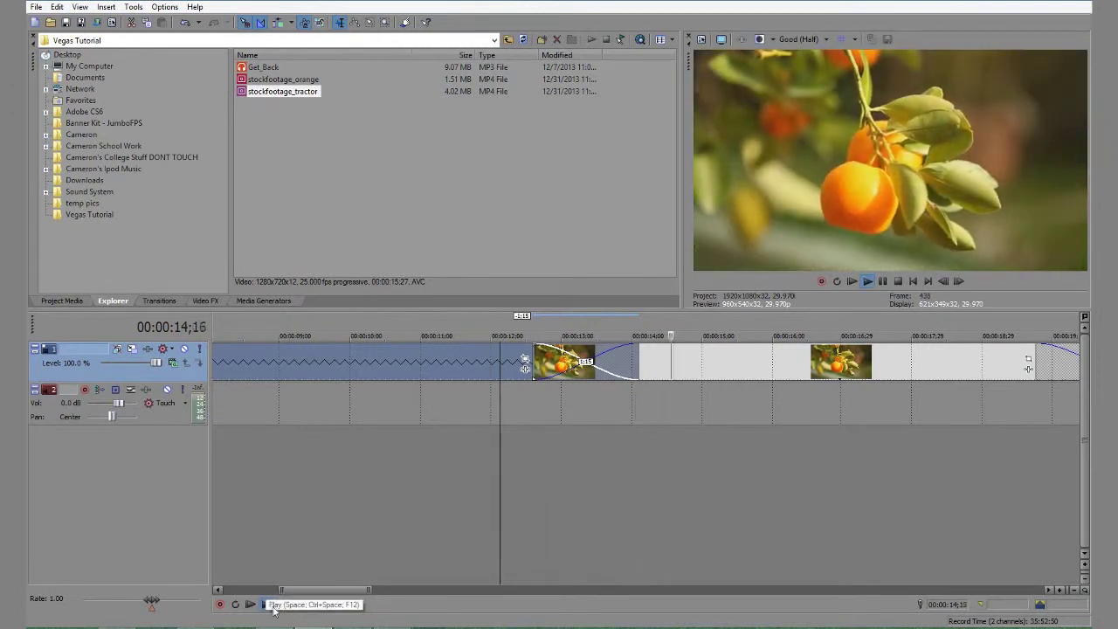
pyautogui.click(282, 605)
pyautogui.scroll(-6, 386, 470)
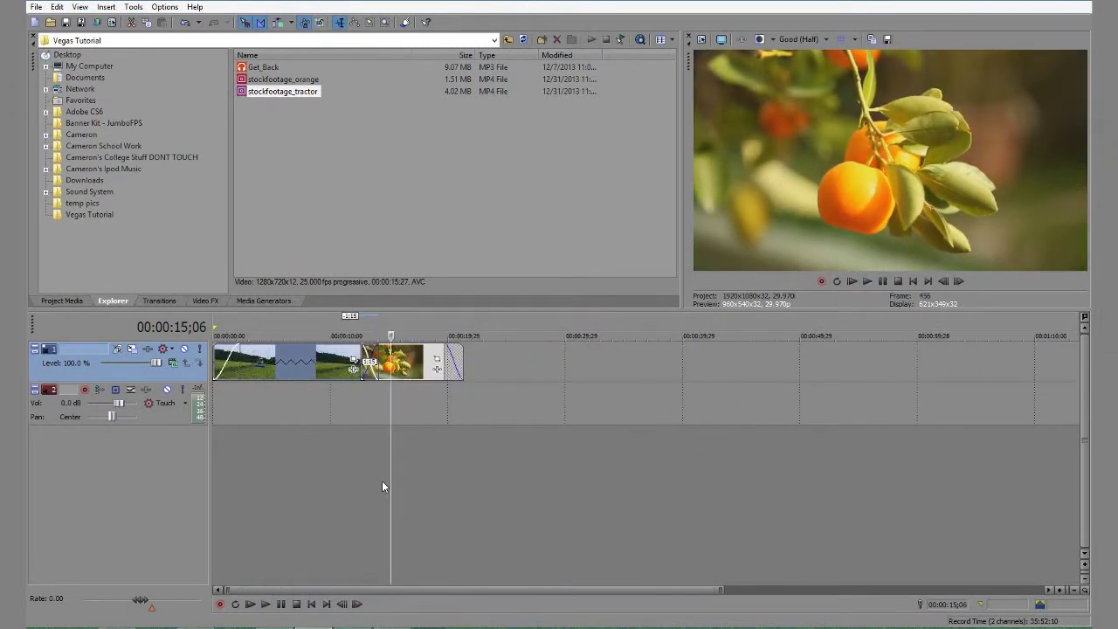
pyautogui.scroll(2, 382, 480)
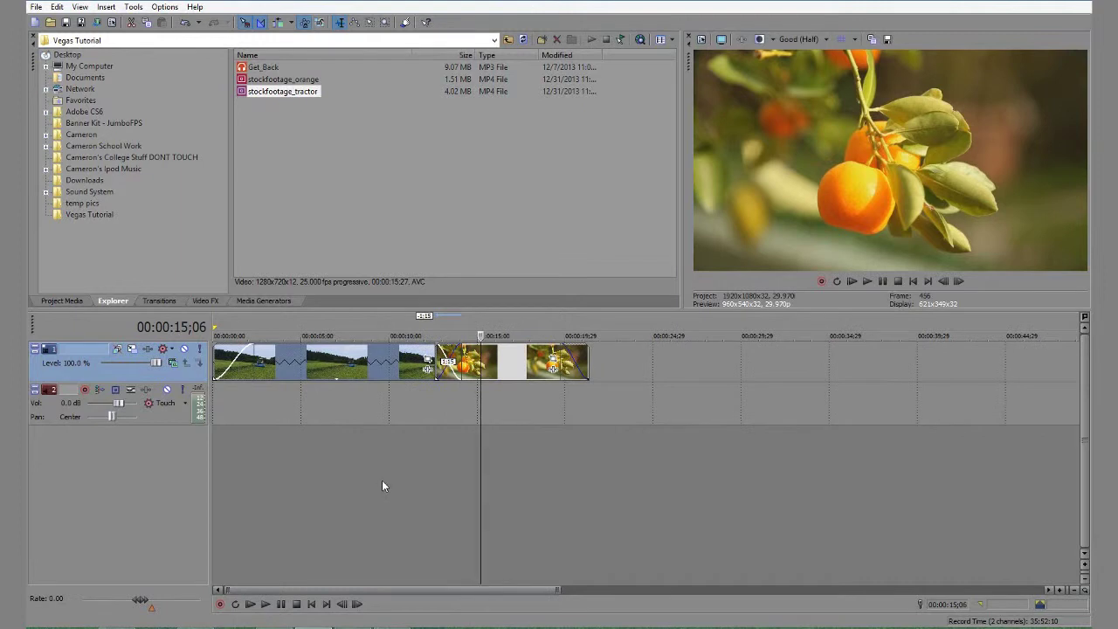
pyautogui.moveTo(520, 363); pyautogui.dragTo(543, 359)
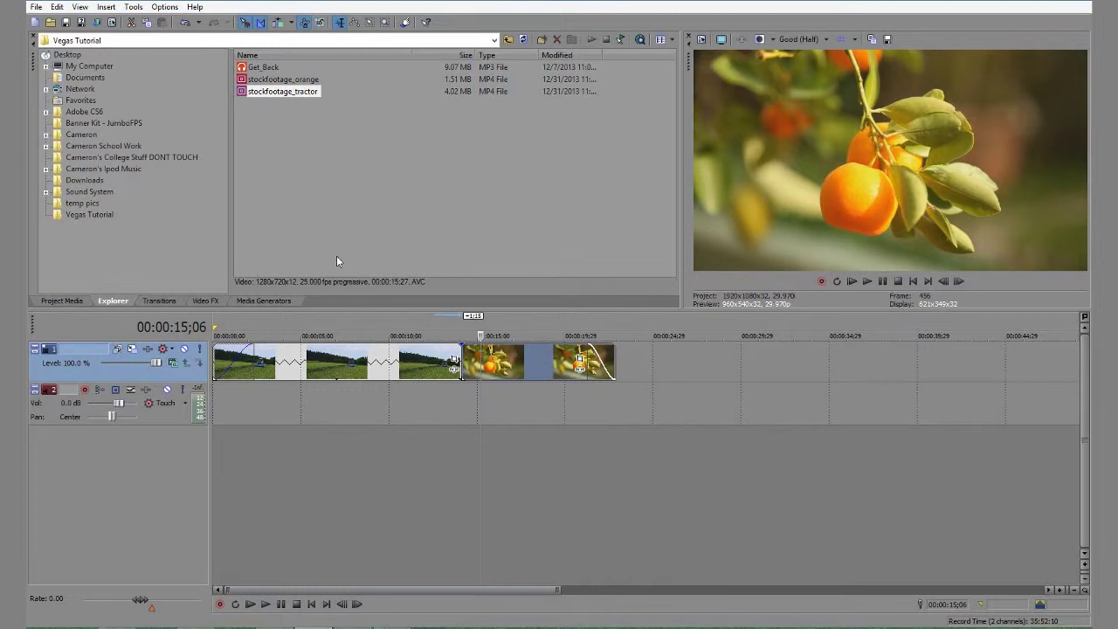
# - Browse the video transitions to the Squeeze presets and drag Squeeze Down toward the tractor–orange cut
pyautogui.click(159, 301)
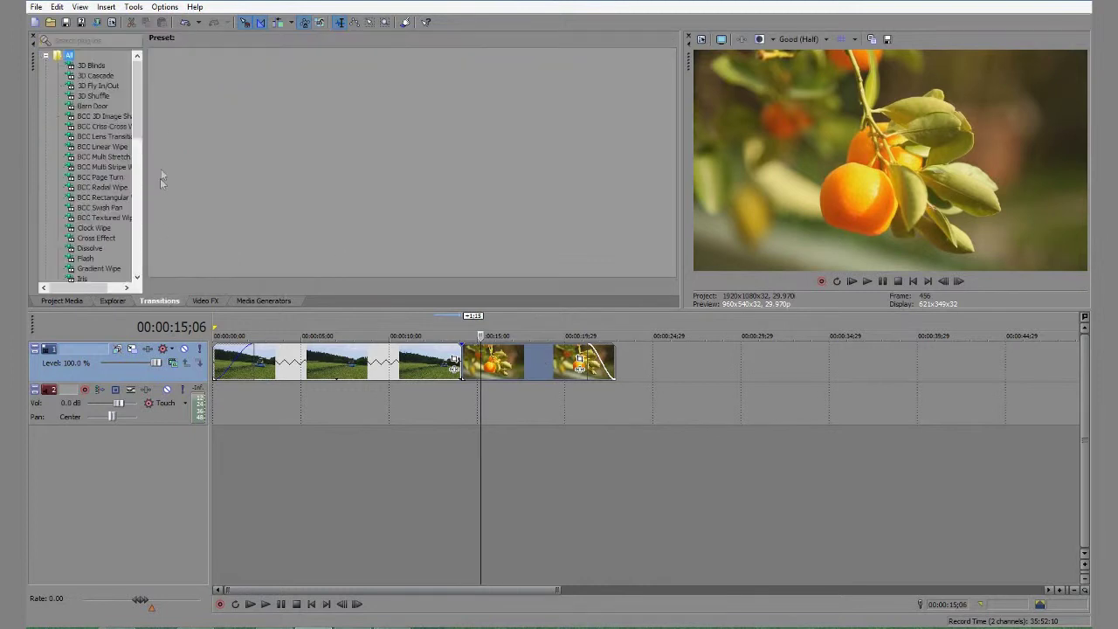
pyautogui.moveTo(136, 98); pyautogui.dragTo(136, 220)
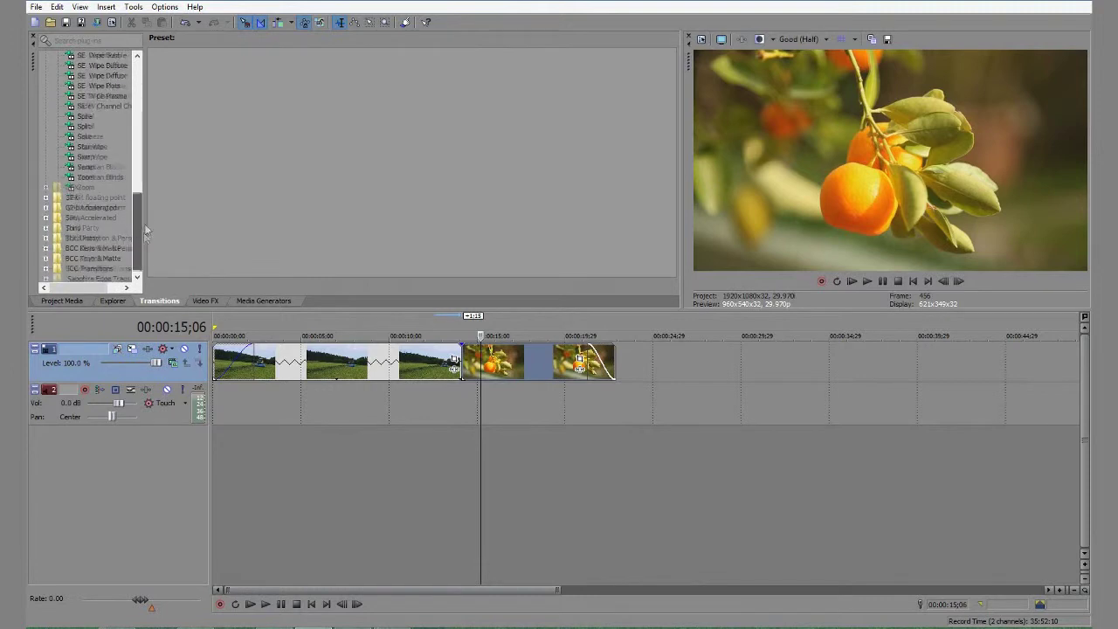
pyautogui.click(84, 167)
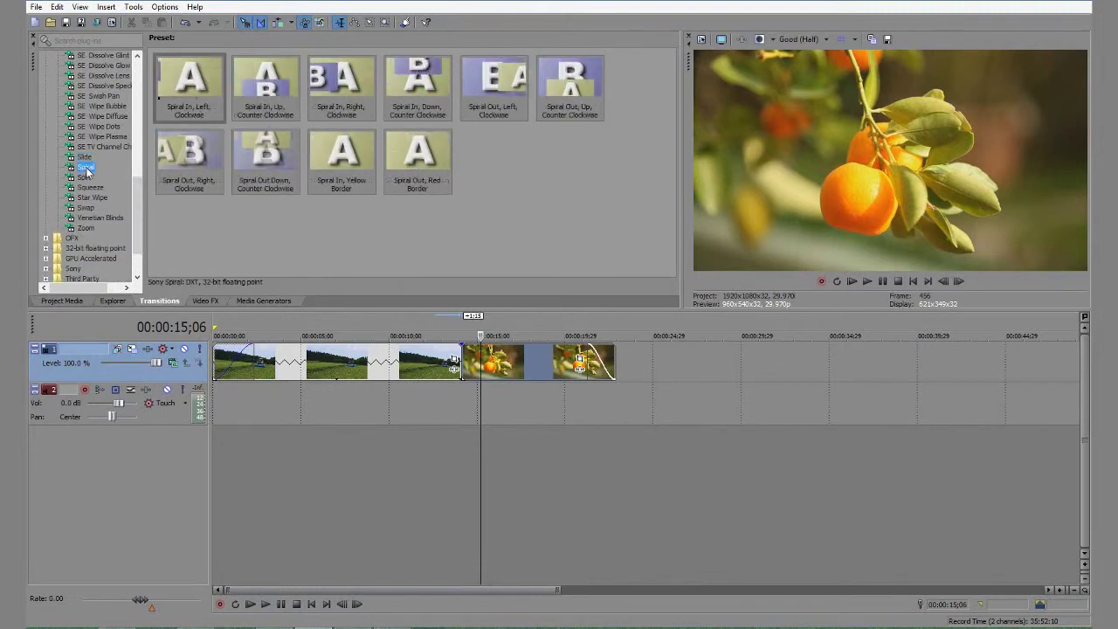
pyautogui.click(86, 177)
pyautogui.click(91, 188)
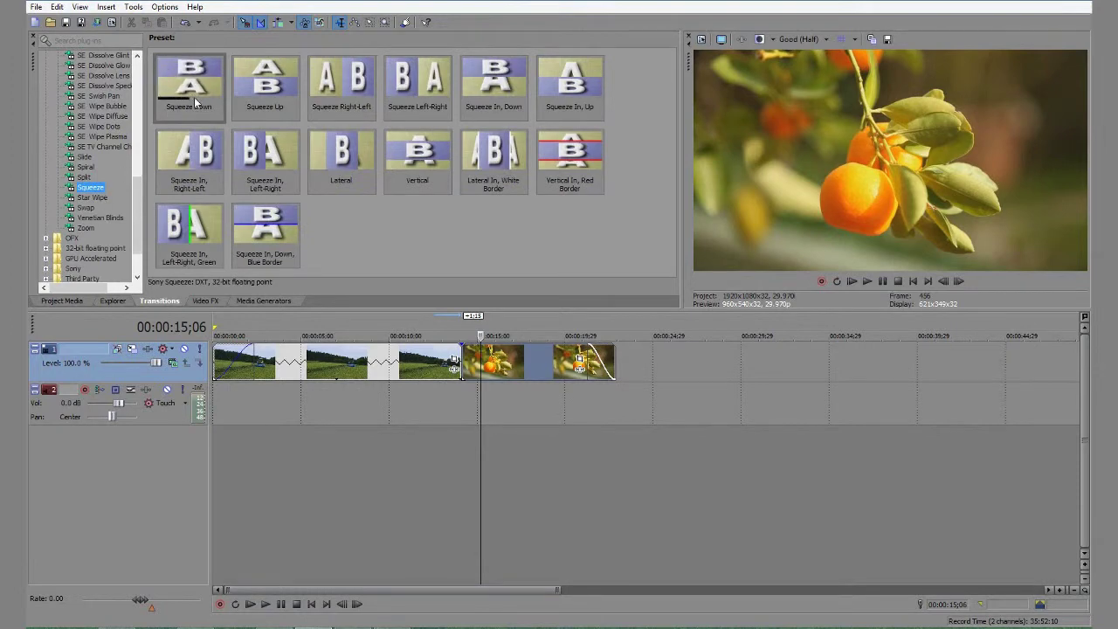
pyautogui.moveTo(204, 96); pyautogui.dragTo(414, 272)
pyautogui.moveTo(486, 354); pyautogui.dragTo(463, 362)
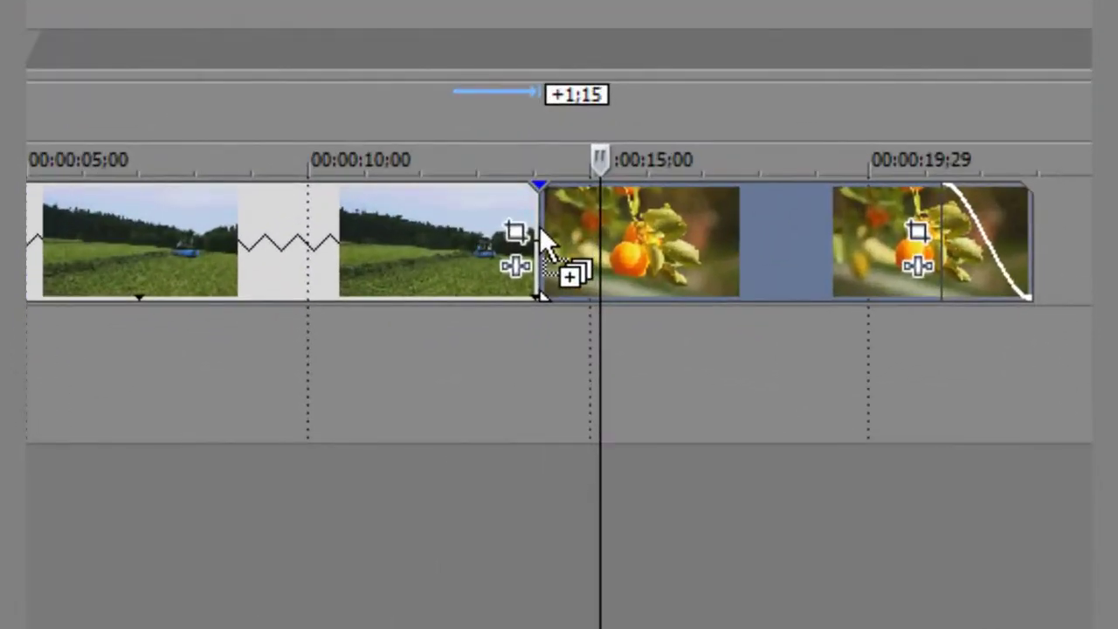
# - Drop Squeeze Down on the tractor–orange cut, close its settings and play it back
pyautogui.moveTo(542, 241); pyautogui.dragTo(541, 241)
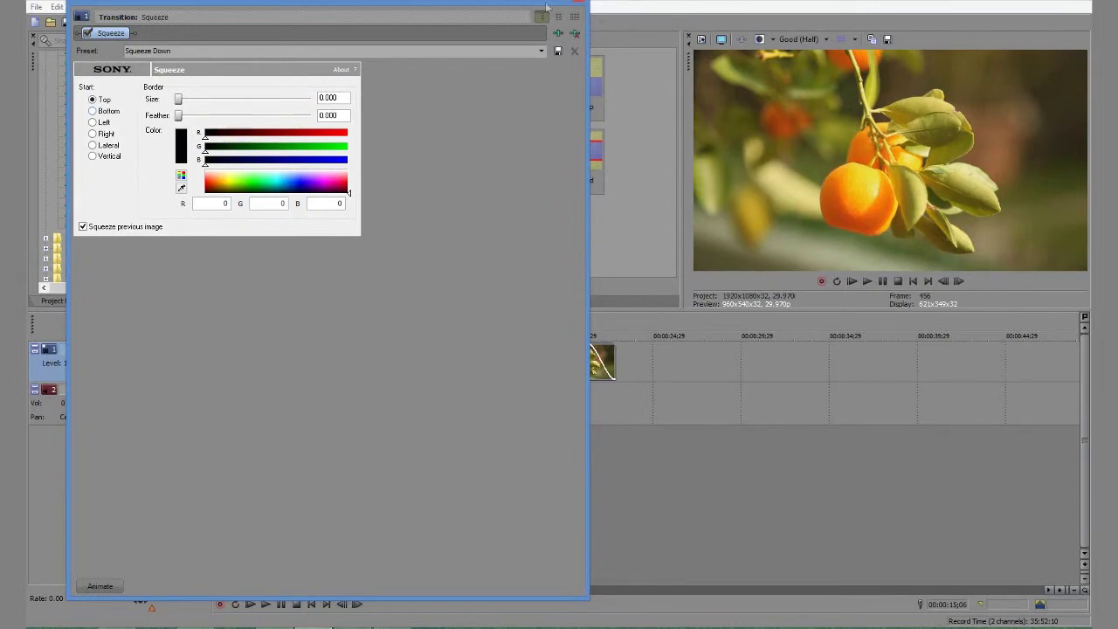
pyautogui.click(577, 2)
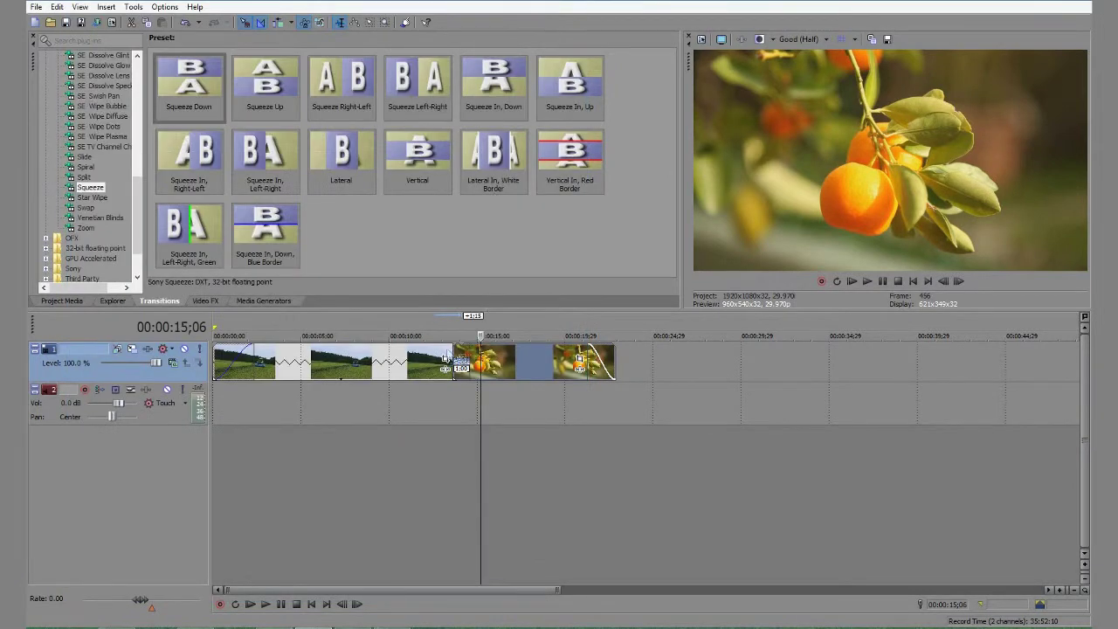
pyautogui.click(266, 604)
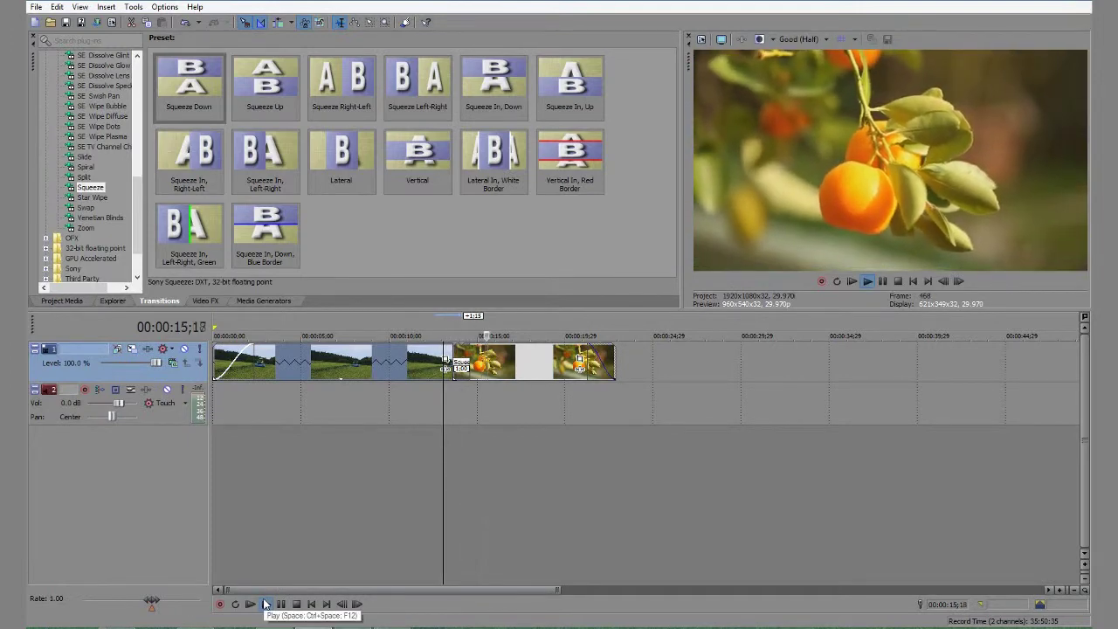
# - Slide the orange clip left so the Squeeze Down overlap spans about 1:27, then replay it
pyautogui.click(282, 604)
pyautogui.scroll(4, 457, 403)
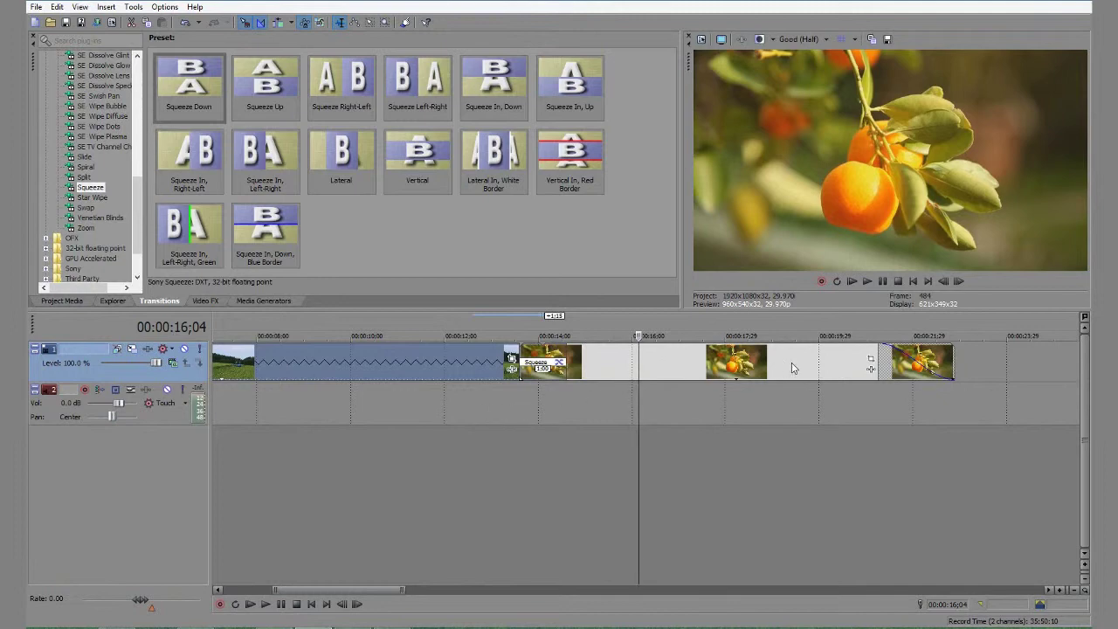
pyautogui.moveTo(792, 368); pyautogui.dragTo(715, 375)
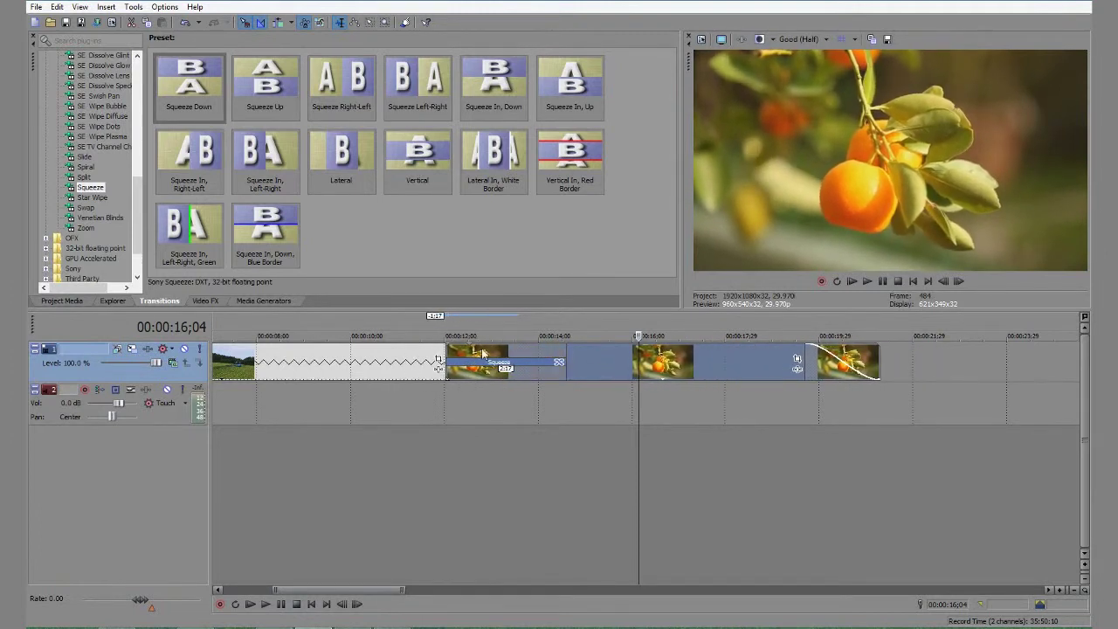
pyautogui.click(405, 367)
pyautogui.click(266, 605)
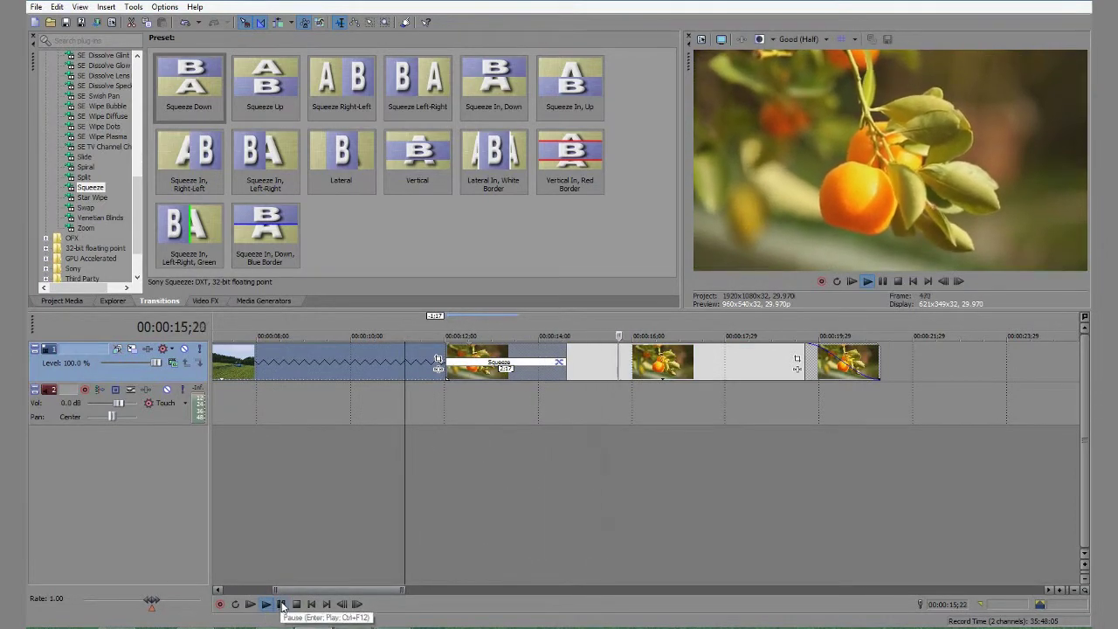
pyautogui.click(283, 604)
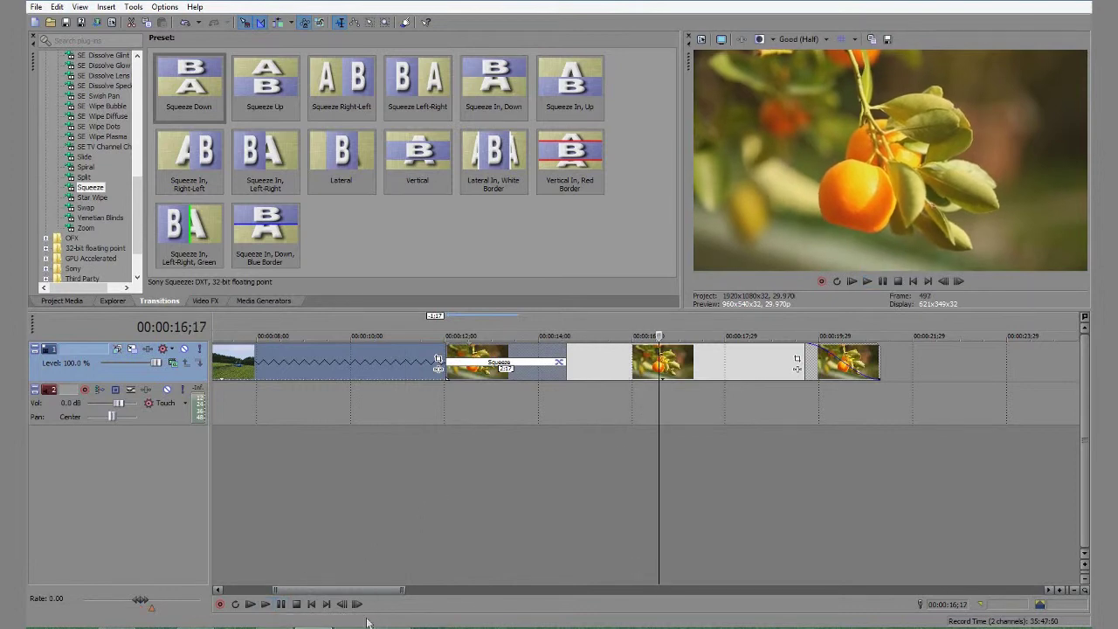
pyautogui.scroll(-6, 404, 417)
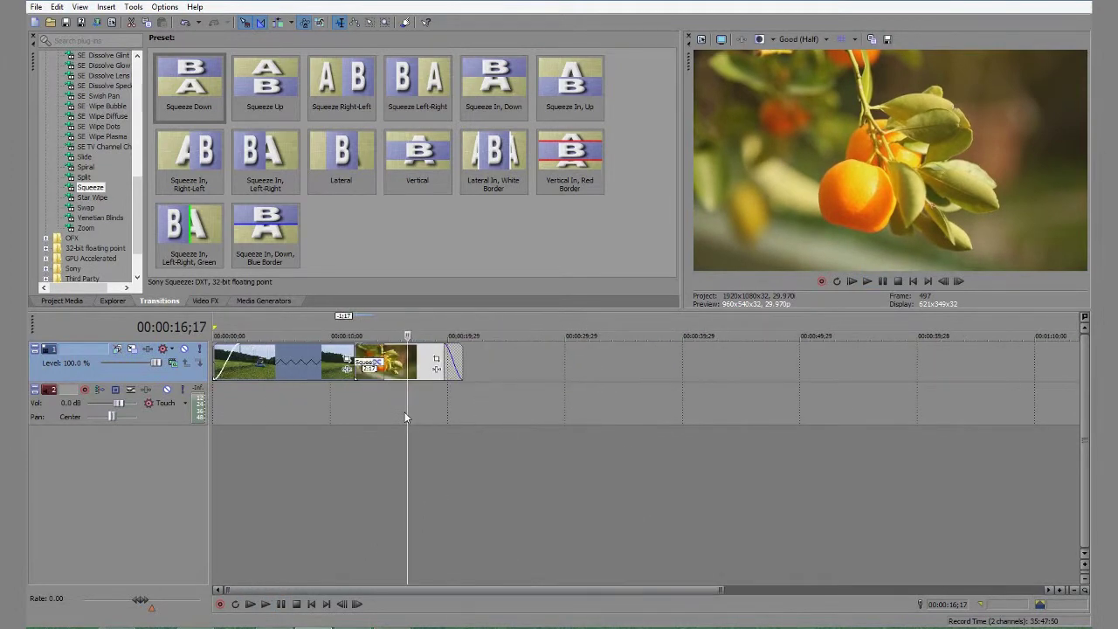
pyautogui.scroll(1, 405, 417)
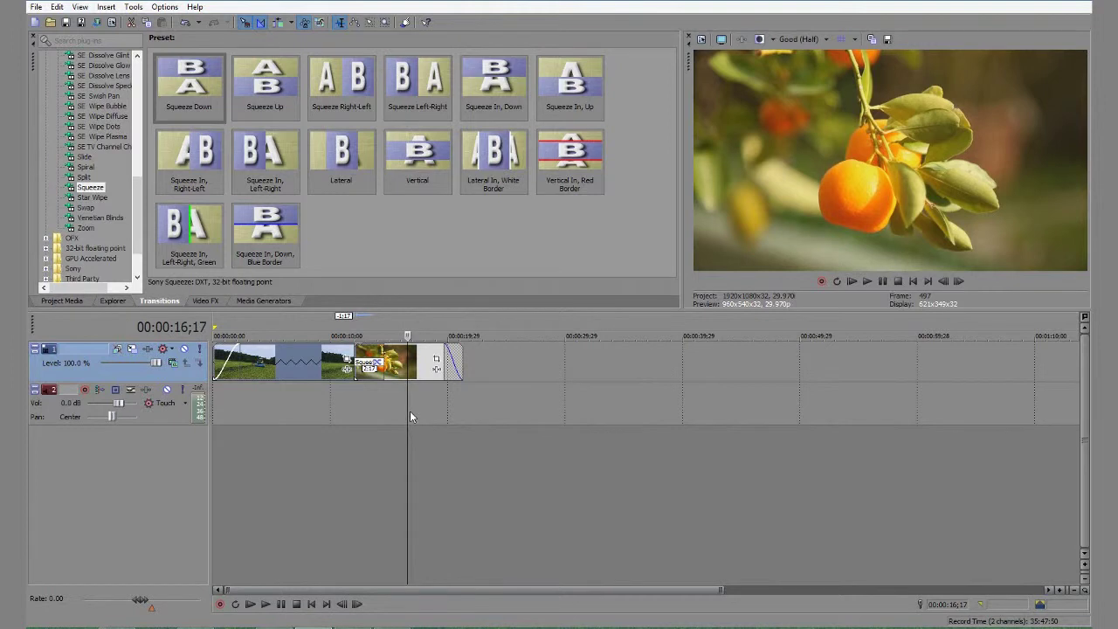